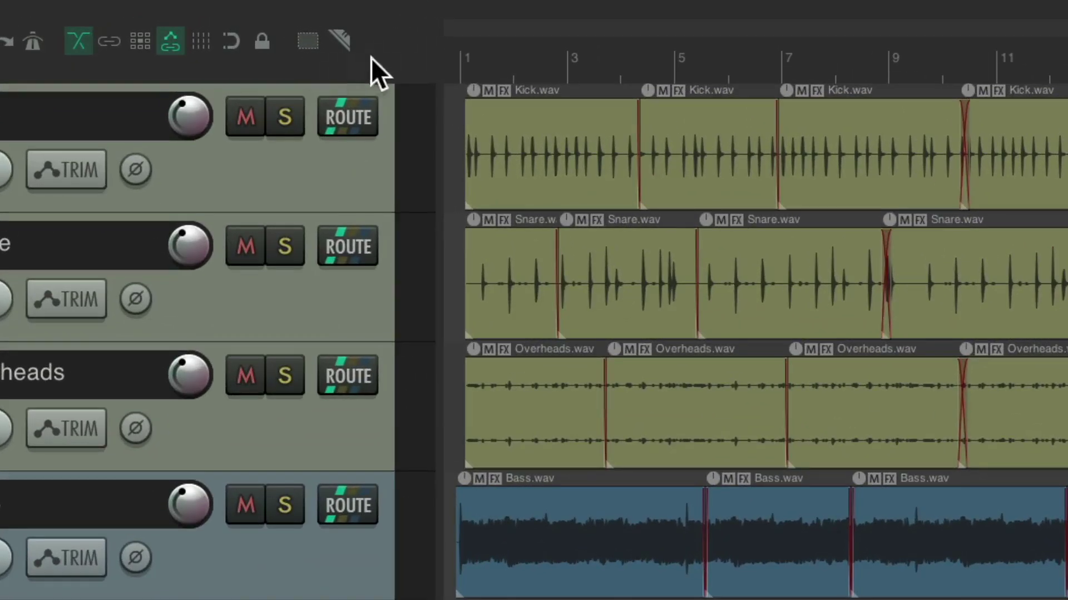
# Use the Marquee selection tool to select the opening kick, snare and overheads items from about bar 2 to bar 10.
pyautogui.click(308, 42)
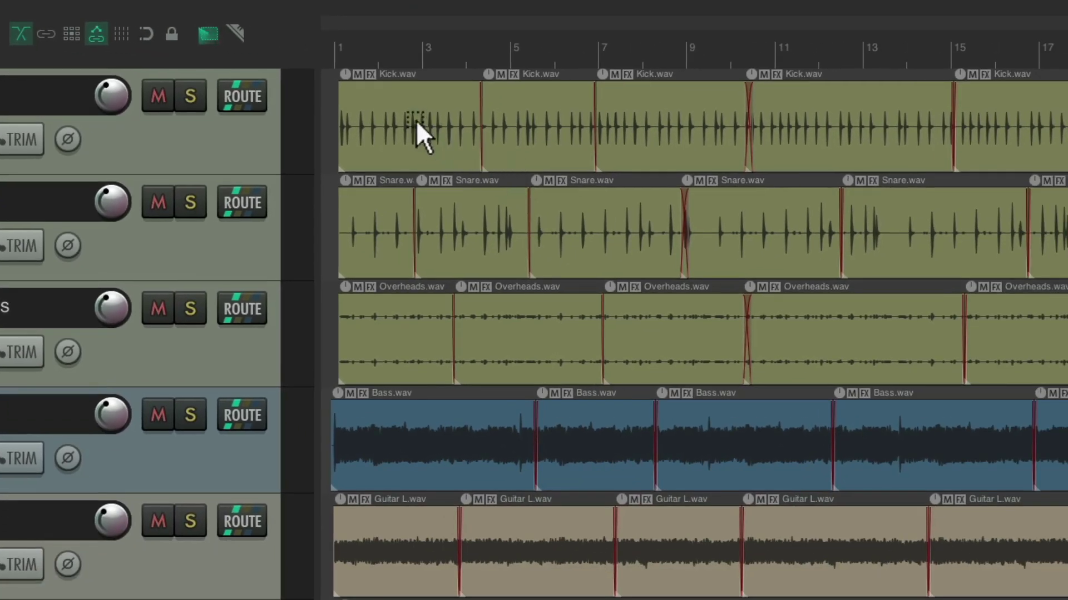
pyautogui.moveTo(417, 123); pyautogui.dragTo(724, 406)
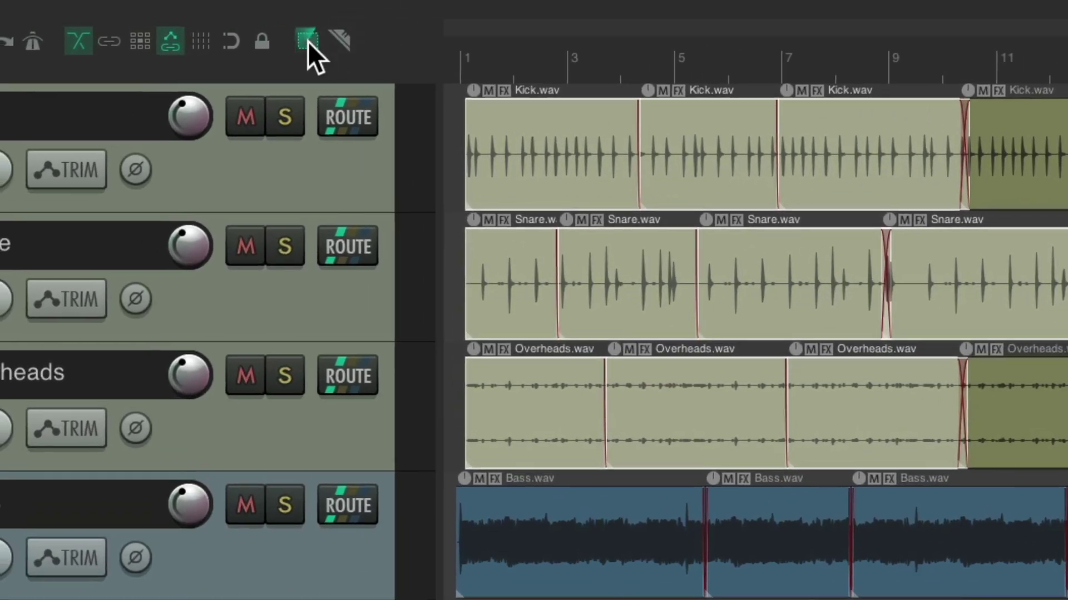
pyautogui.click(282, 39)
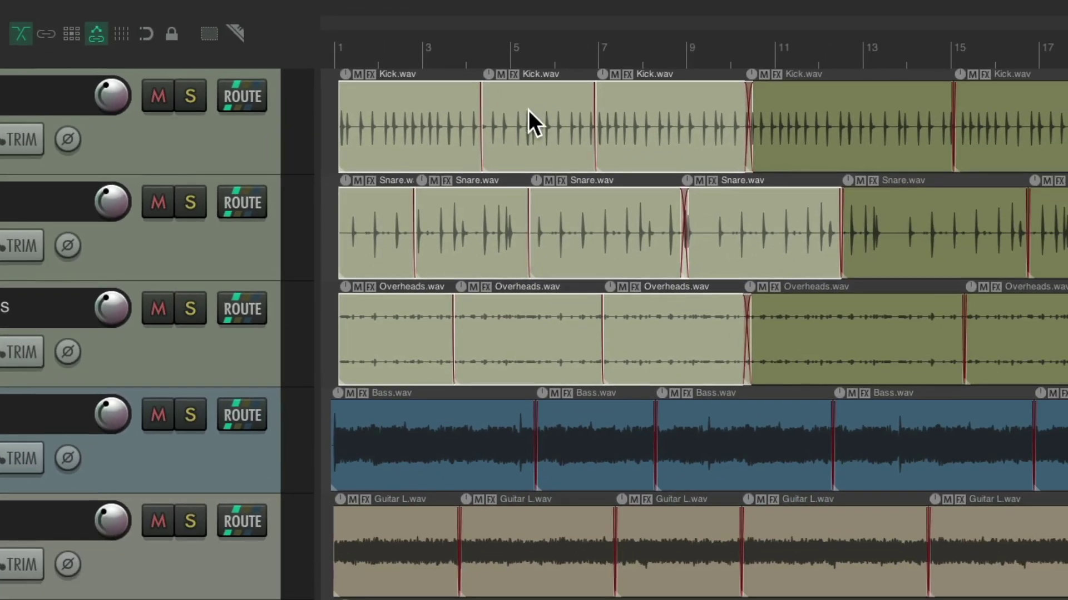
# Try moving and deleting the selected drum items, undoing each change and clearing the selection.
pyautogui.moveTo(424, 111); pyautogui.dragTo(517, 139)
pyautogui.hotkey('ctrl', 'z')
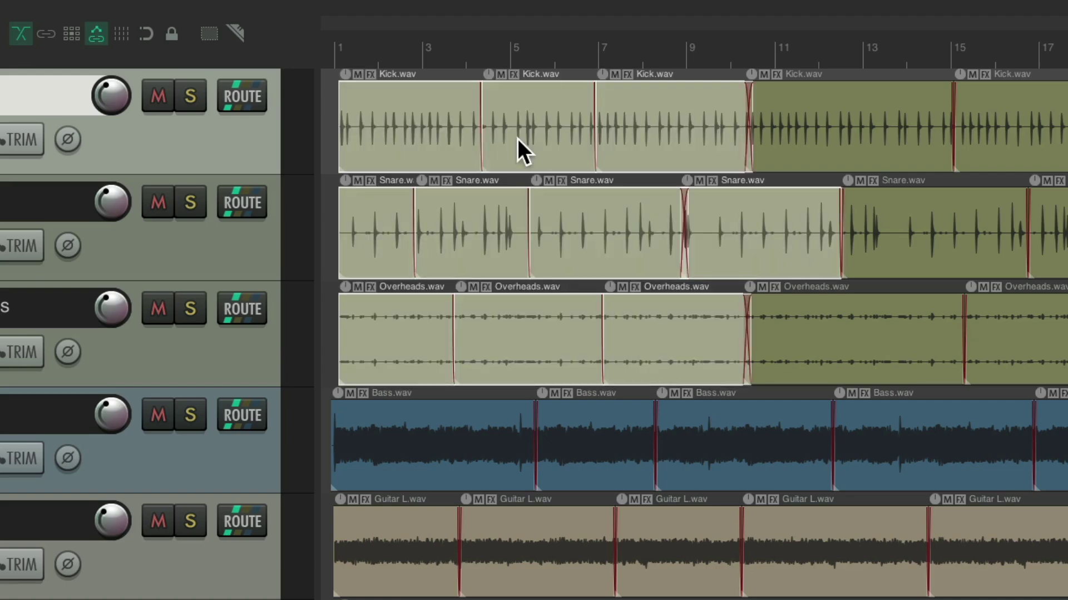
pyautogui.press('Delete')
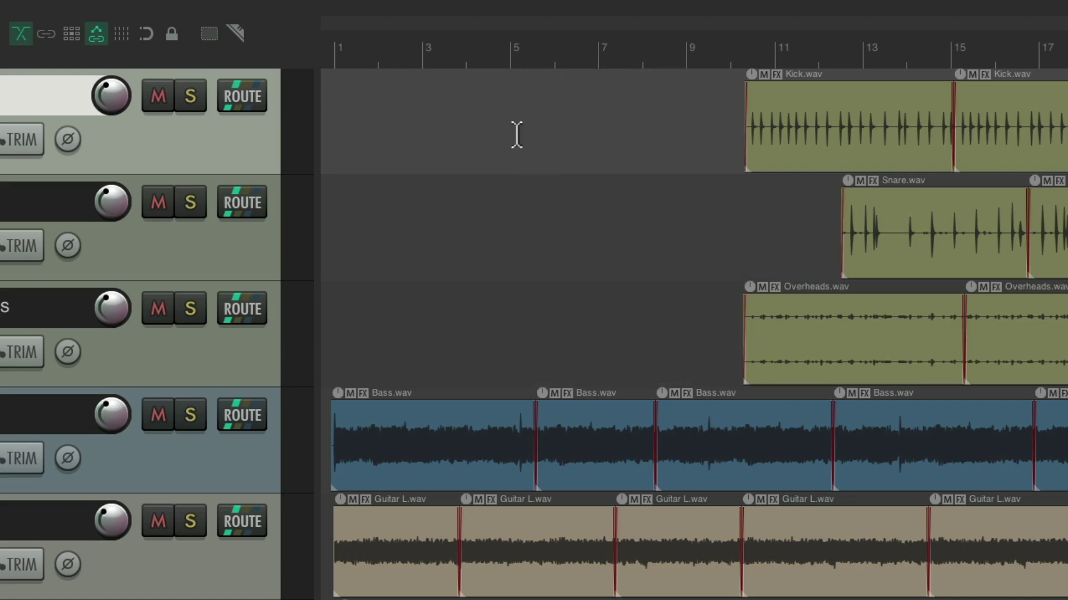
pyautogui.hotkey('ctrl', 'z')
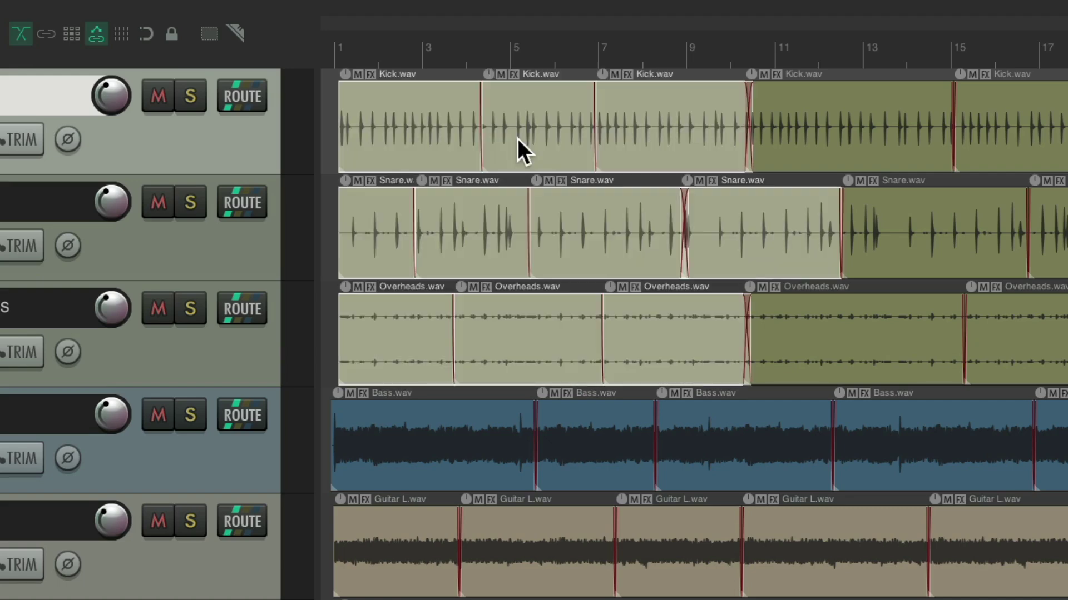
pyautogui.press('Escape')
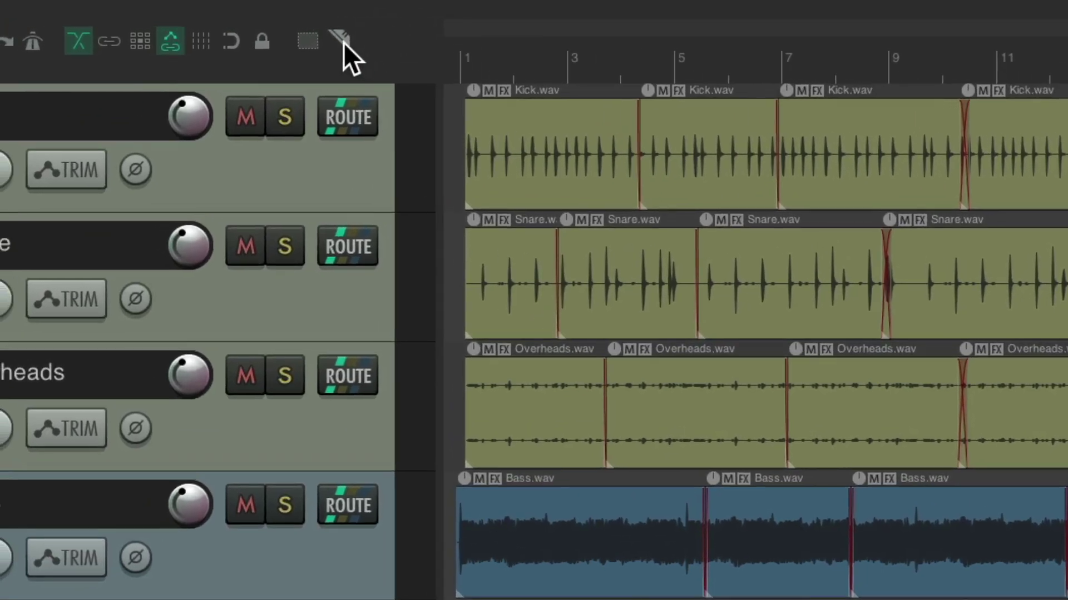
# Delete a razor edit area spanning the kick, snare and overheads tracks from about bar 2 to bar 8, and undo the deletion.
pyautogui.click(342, 42)
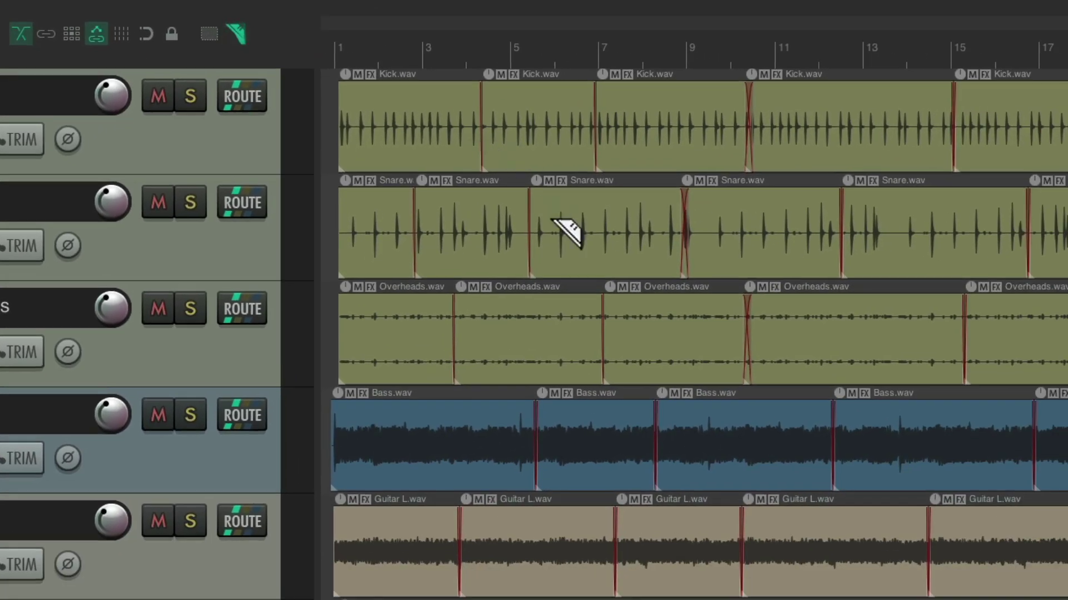
pyautogui.moveTo(395, 125)
pyautogui.mouseDown()
pyautogui.moveTo(669, 231)
pyautogui.moveTo(720, 351)
pyautogui.moveTo(661, 350)
pyautogui.mouseUp()
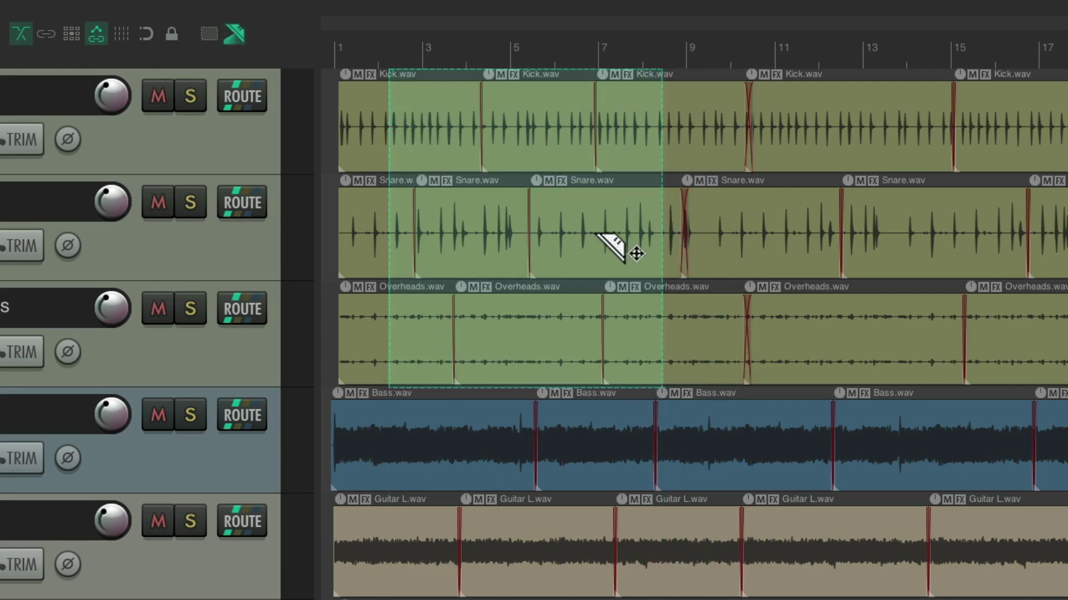
pyautogui.moveTo(597, 234); pyautogui.dragTo(597, 234)
pyautogui.press('Delete')
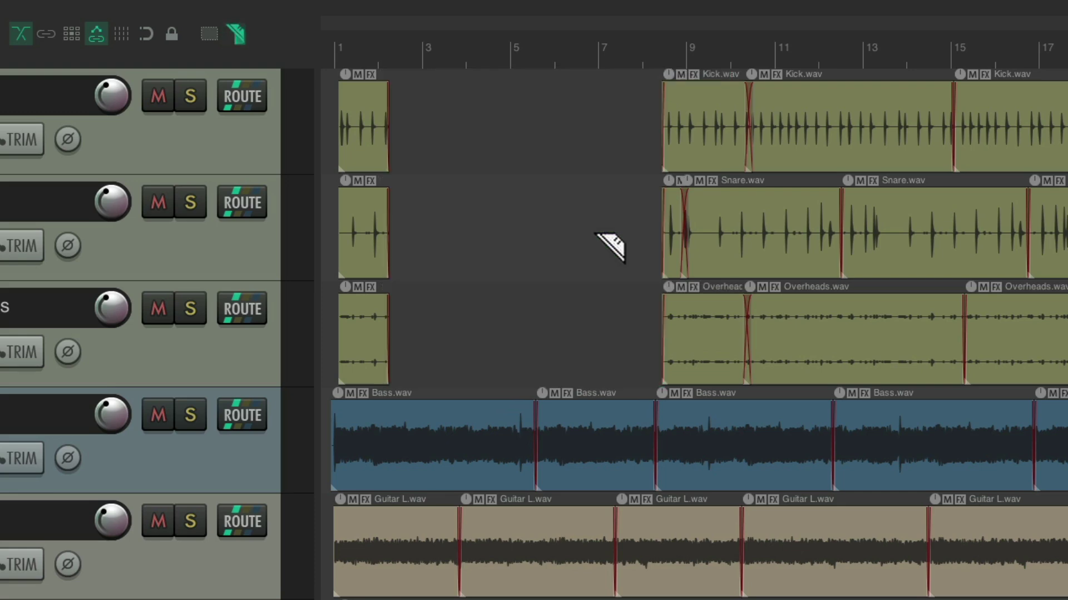
pyautogui.hotkey('ctrl', 'z')
pyautogui.click(610, 245)
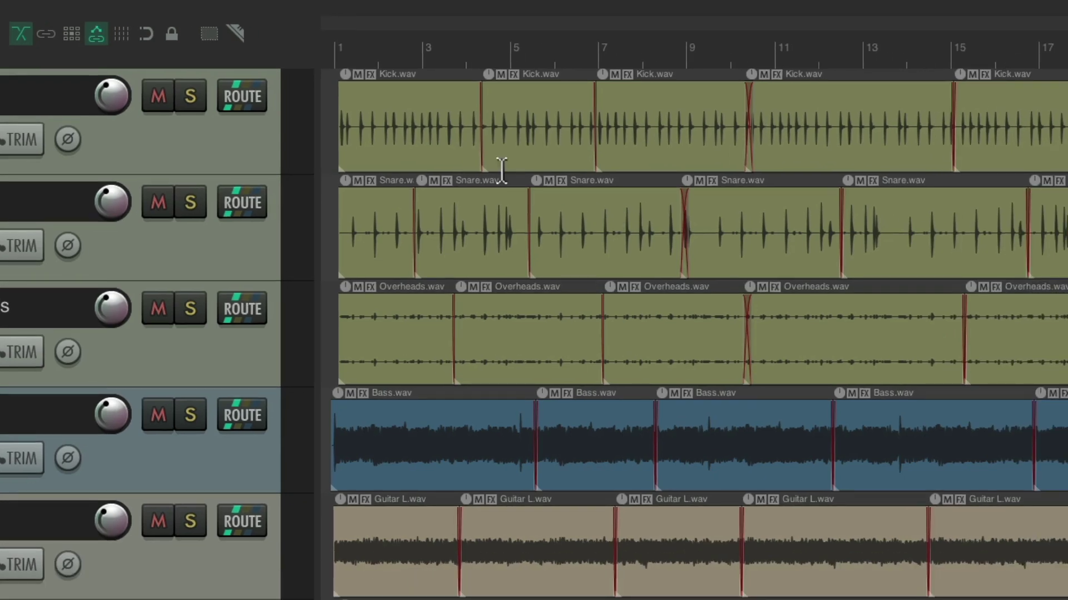
# Marquee-select and deselect the opening drum items, and mark a razor edit area across the drum tracks, using mouse modifiers instead of the toolbar tools.
pyautogui.moveTo(397, 114); pyautogui.dragTo(656, 328)
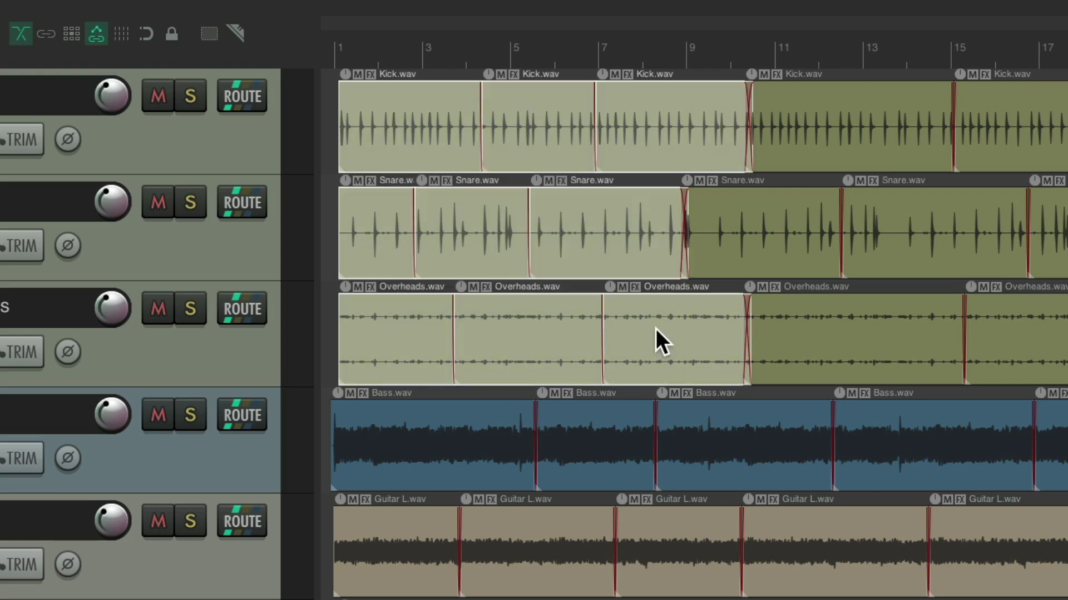
pyautogui.press('Escape')
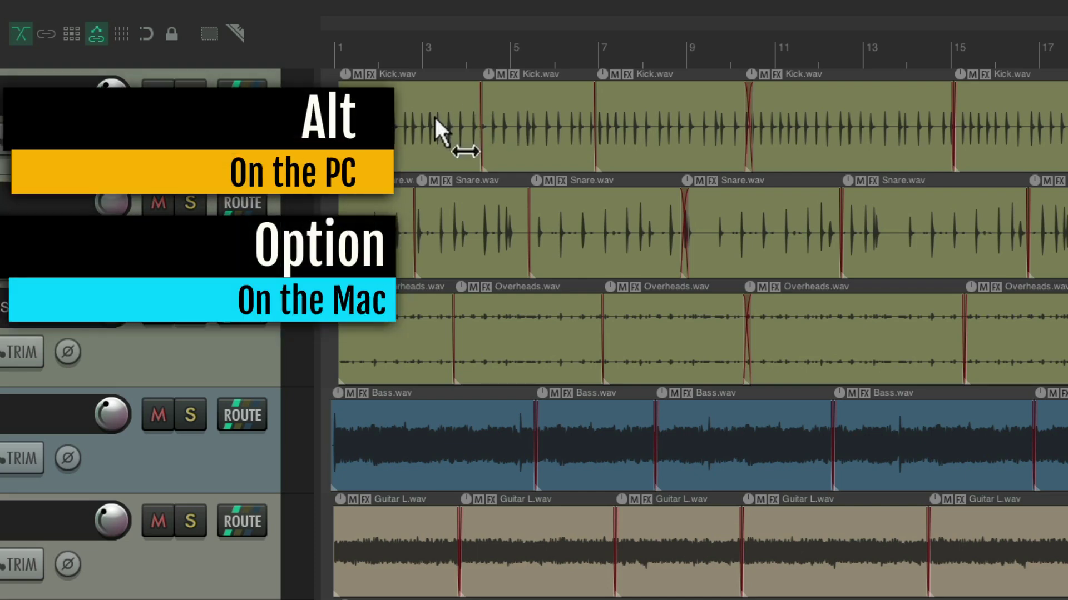
pyautogui.moveTo(409, 114)
pyautogui.mouseDown()
pyautogui.moveTo(651, 141)
pyautogui.moveTo(726, 322)
pyautogui.moveTo(830, 317)
pyautogui.moveTo(822, 312)
pyautogui.mouseUp()
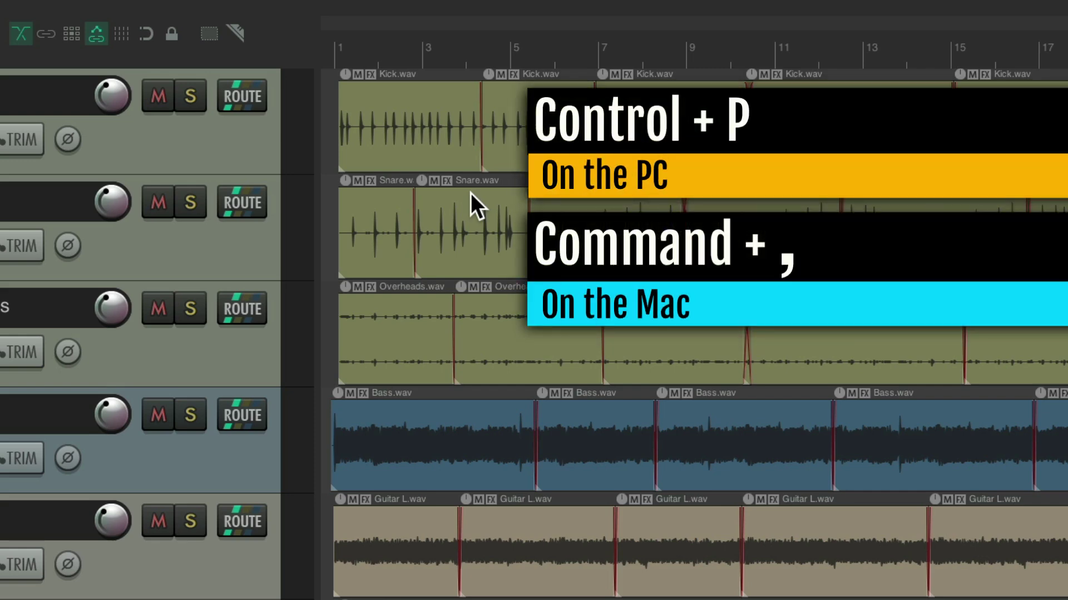
# Display the Mouse Modifiers preferences to review the Arrange view right drag assignments.
pyautogui.press('super+comma')
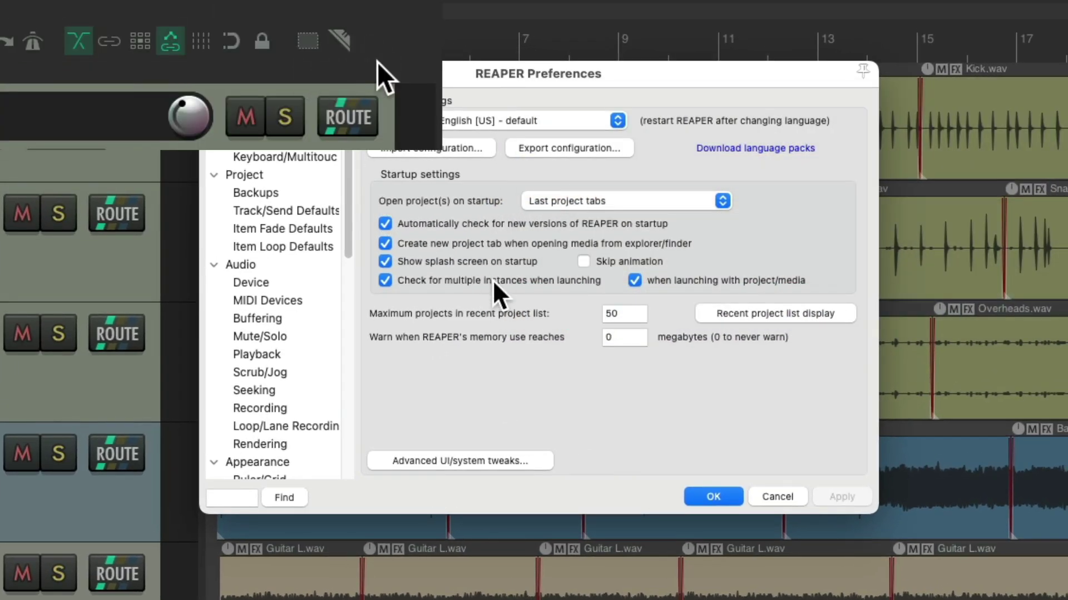
pyautogui.scroll(-3, 306, 276)
pyautogui.scroll(-10, 304, 275)
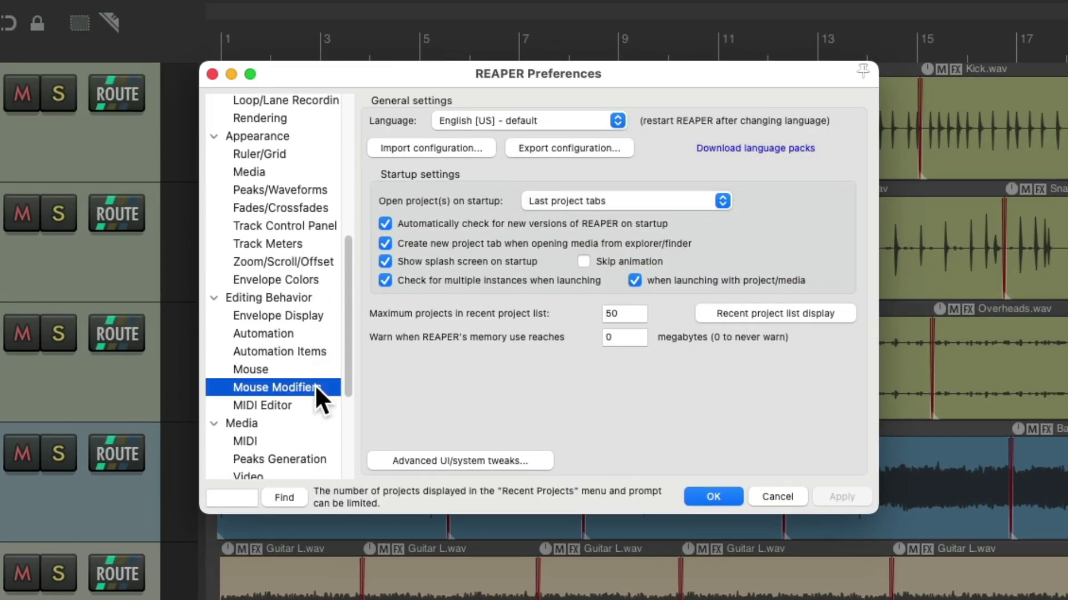
pyautogui.click(314, 387)
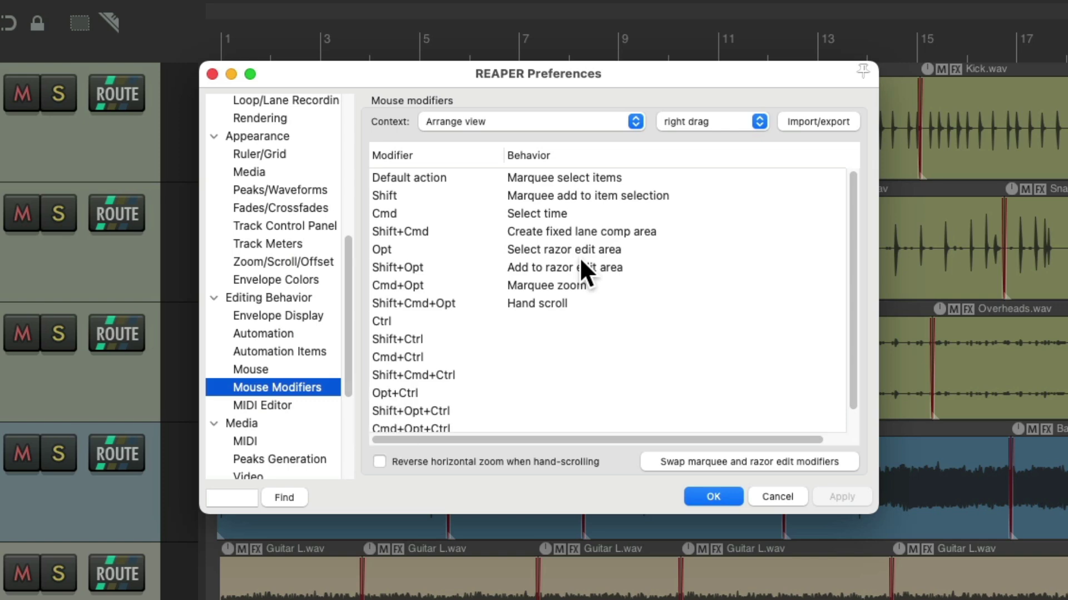
# Swap the marquee and razor edit modifiers, swap them back to the original assignment, and close the preferences.
pyautogui.click(720, 459)
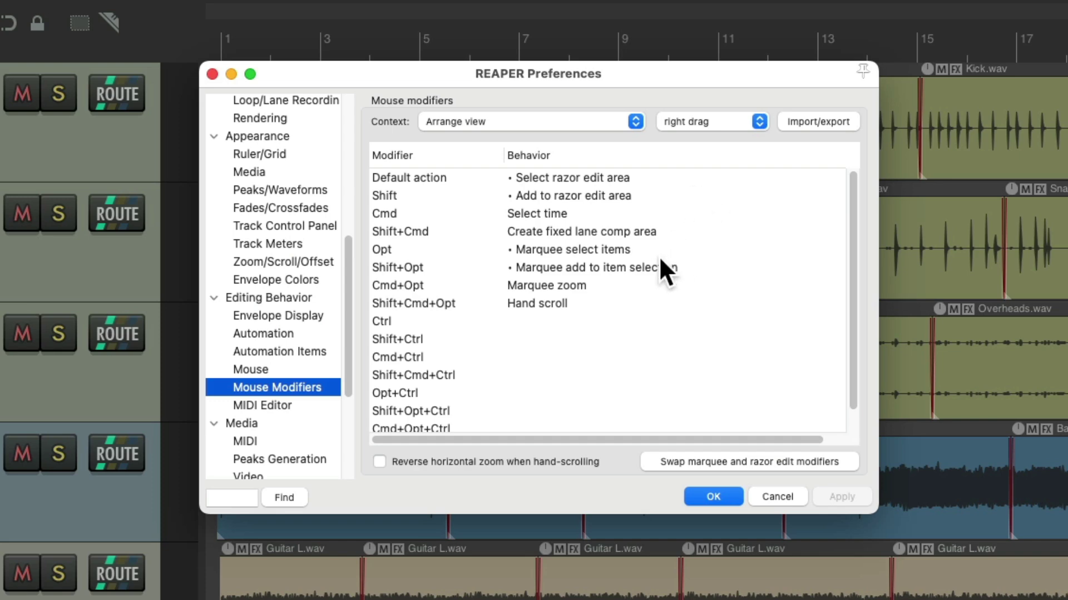
pyautogui.click(751, 462)
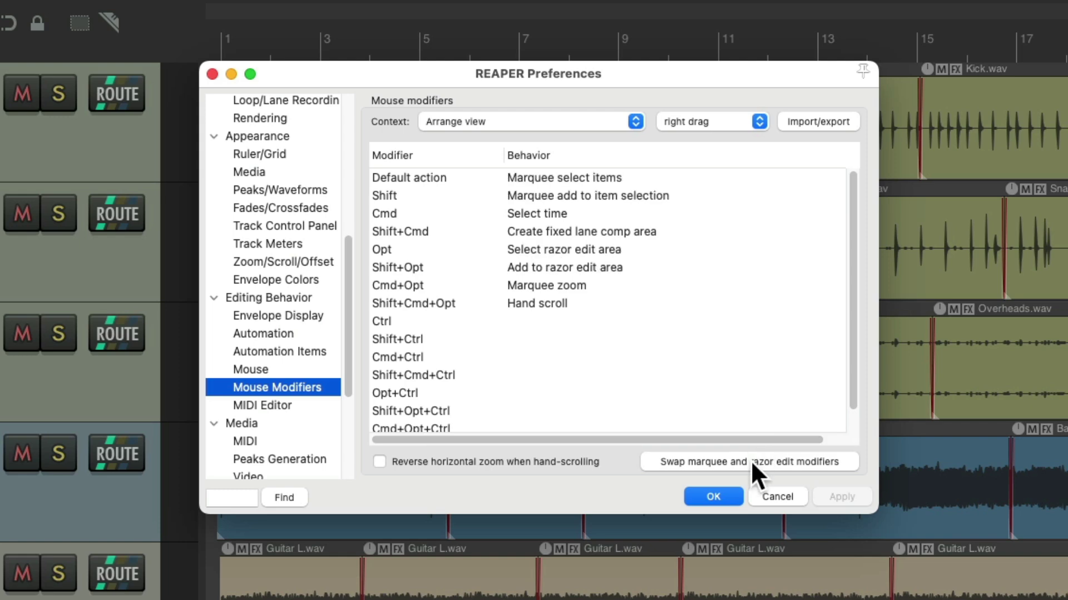
pyautogui.click(733, 489)
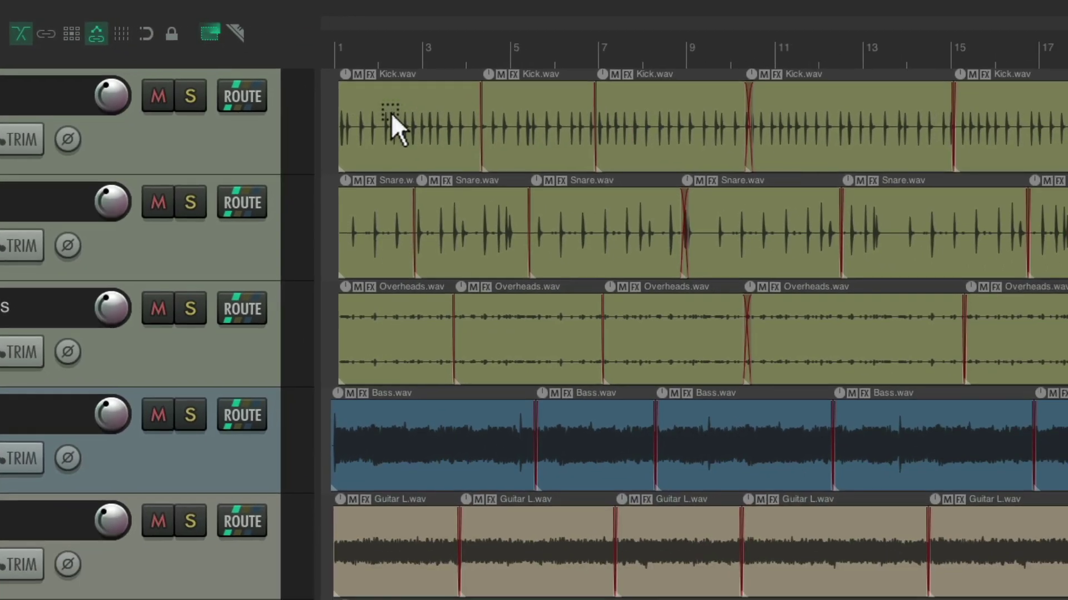
# Marquee-select the opening drum items and deselect them, and draw a razor edit area across the drum tracks from about bar 2.5 to bar 11.
pyautogui.moveTo(527, 135); pyautogui.dragTo(895, 394)
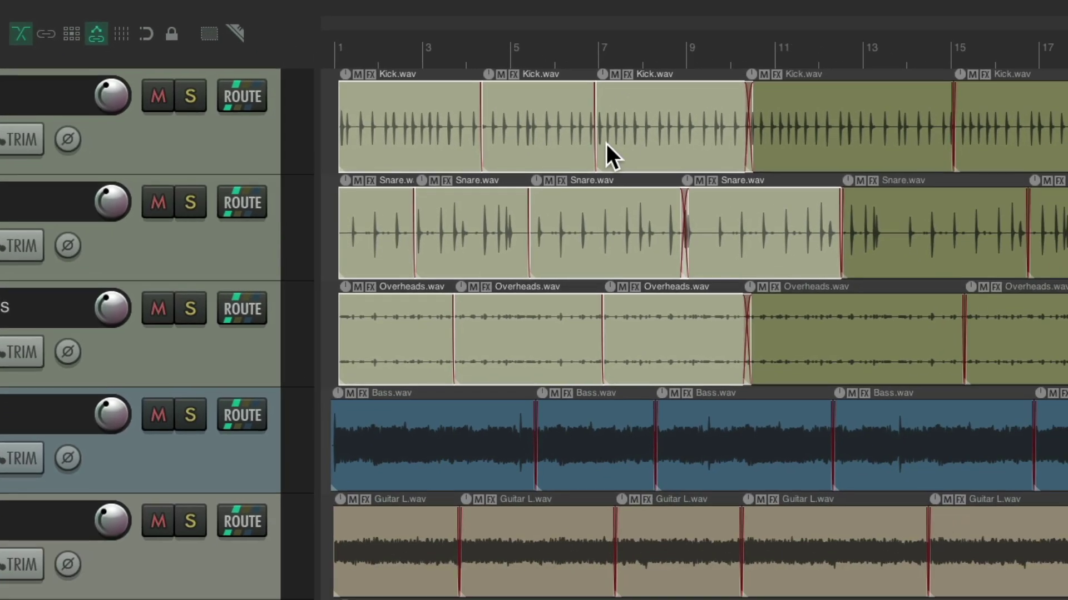
pyautogui.press('Escape')
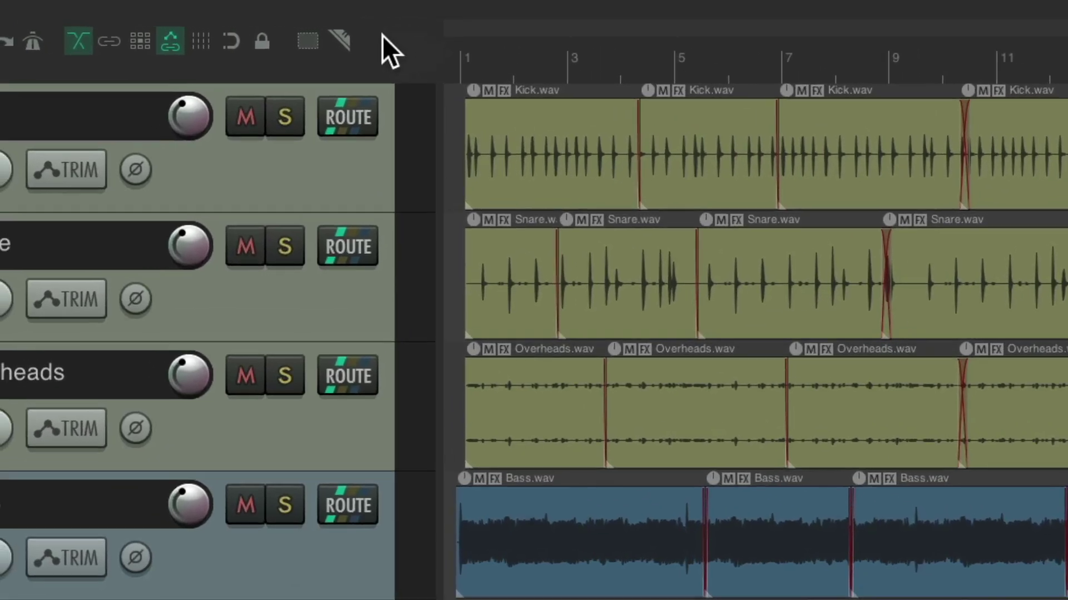
pyautogui.click(236, 34)
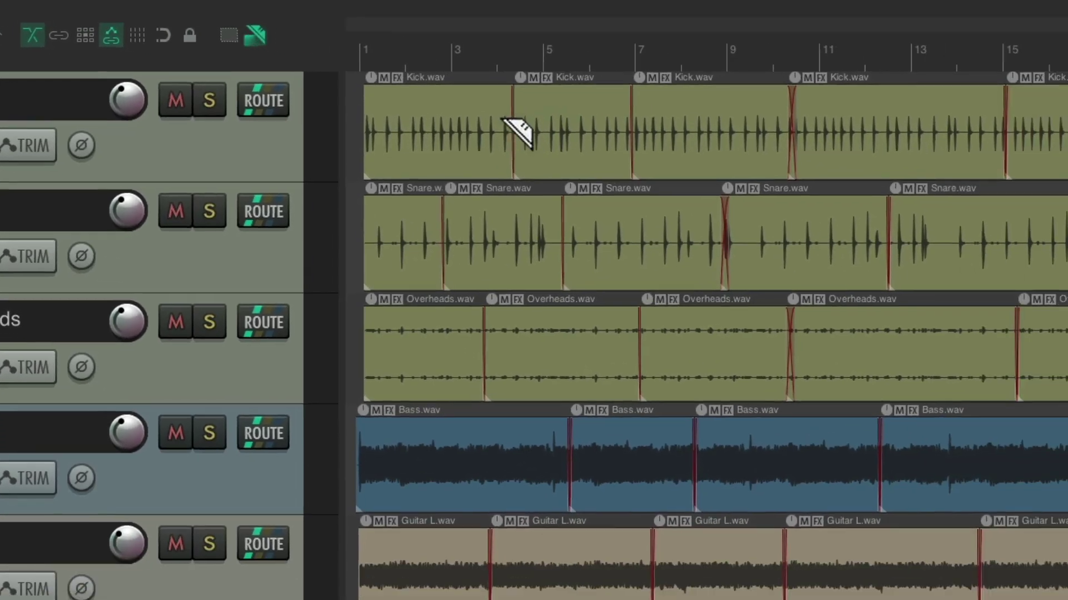
pyautogui.moveTo(437, 122); pyautogui.dragTo(837, 374)
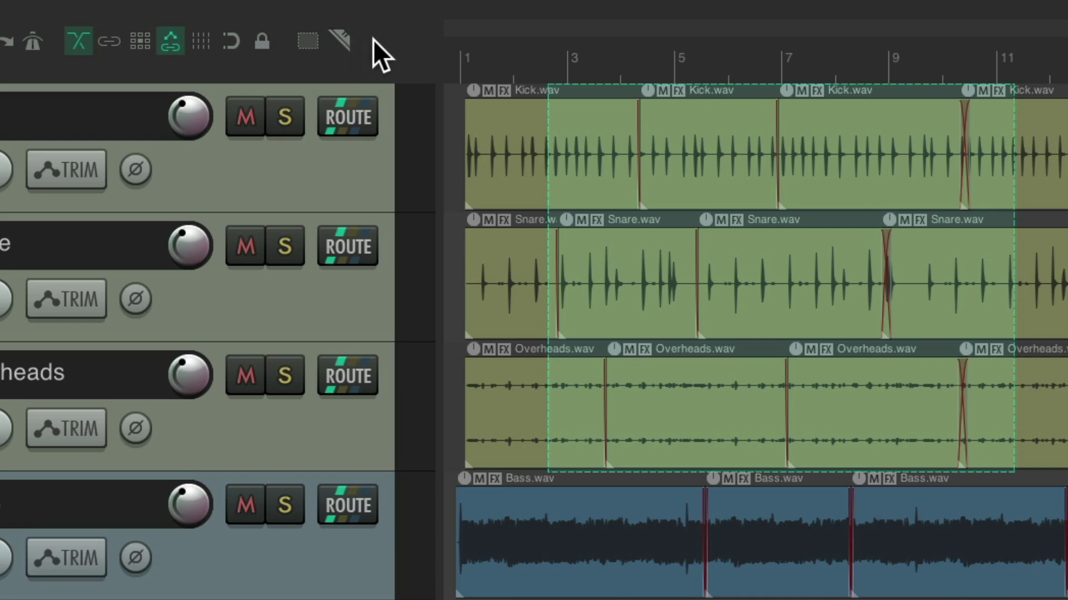
# Open the customization dialog for the main toolbar.
pyautogui.rightClick(389, 66)
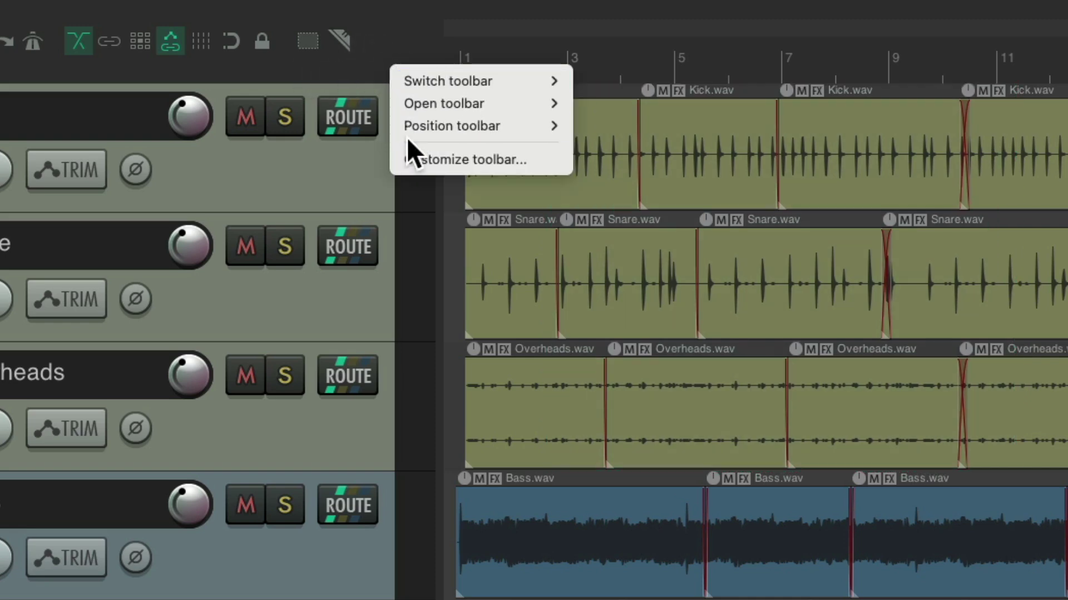
pyautogui.click(397, 162)
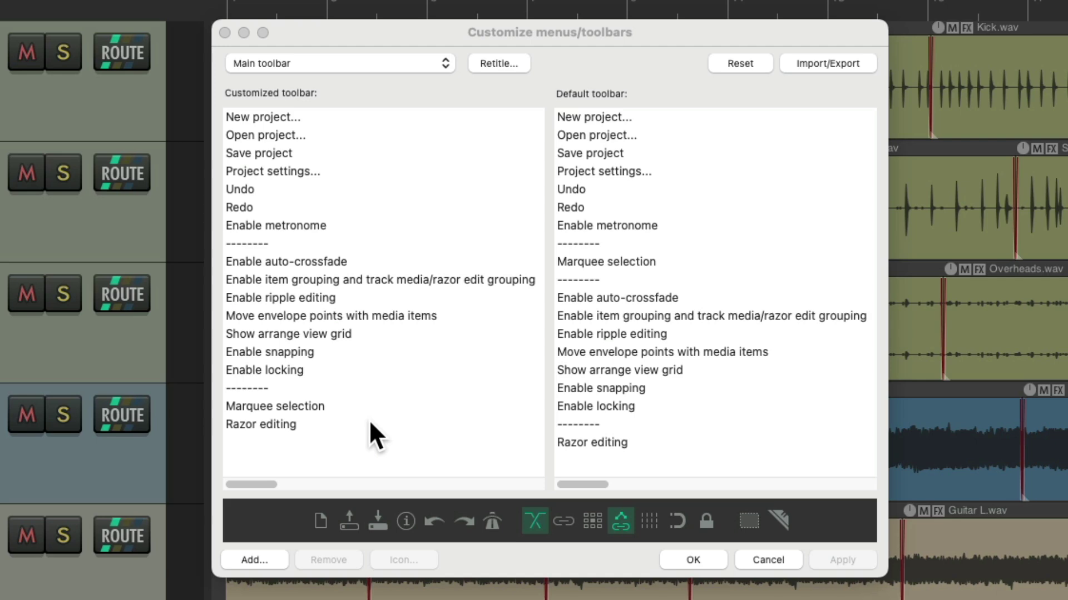
# Examine the left drag mouse modifiers for Arrange view override A and Arrange view override B in the preferences.
pyautogui.press('super+comma')
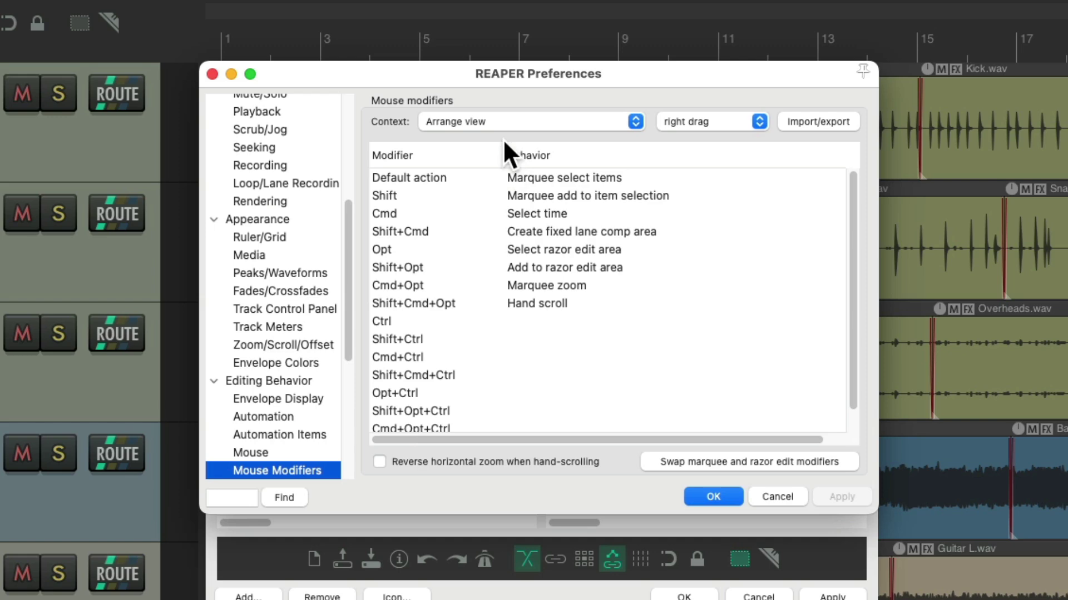
pyautogui.click(543, 120)
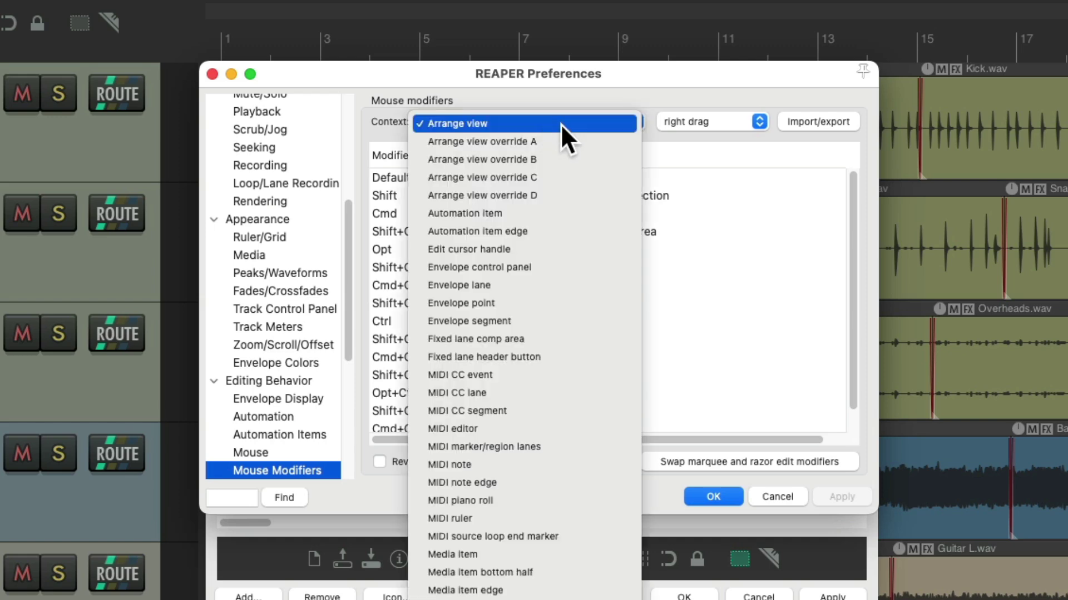
pyautogui.click(562, 140)
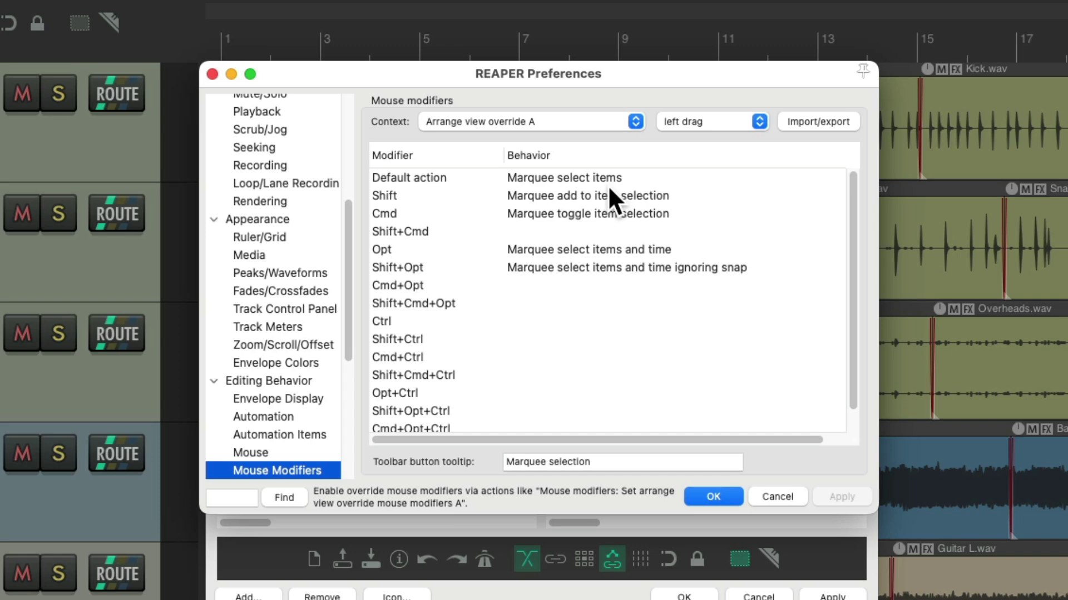
pyautogui.click(594, 122)
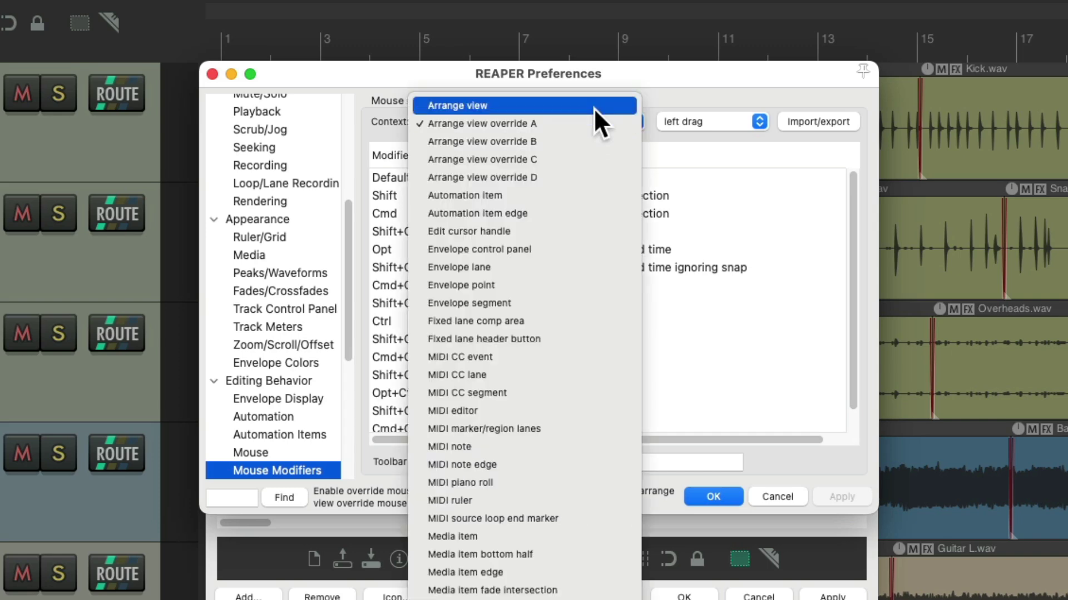
pyautogui.click(593, 106)
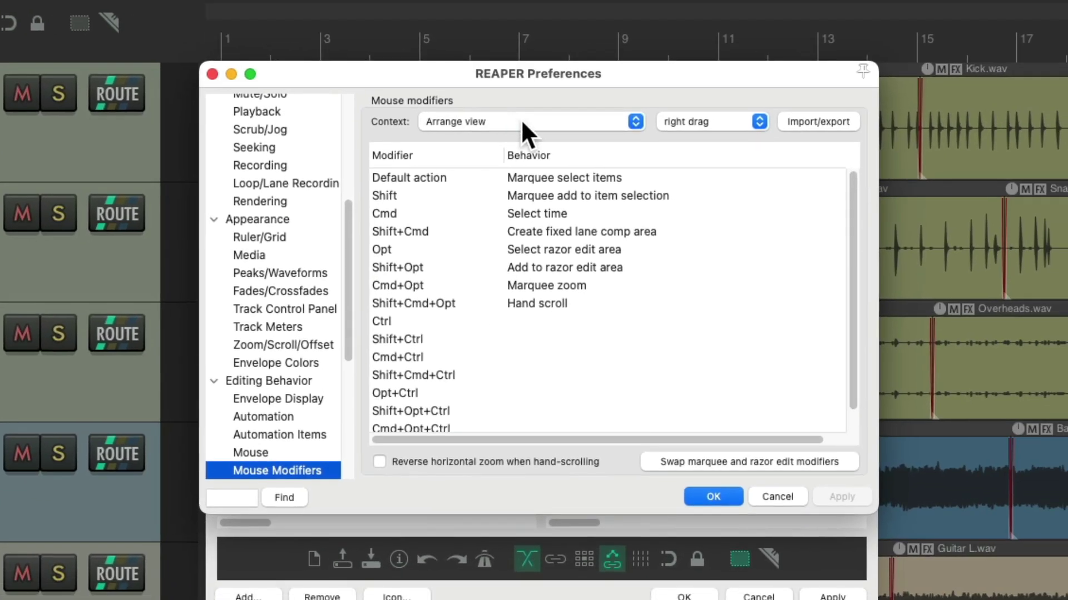
pyautogui.click(801, 147)
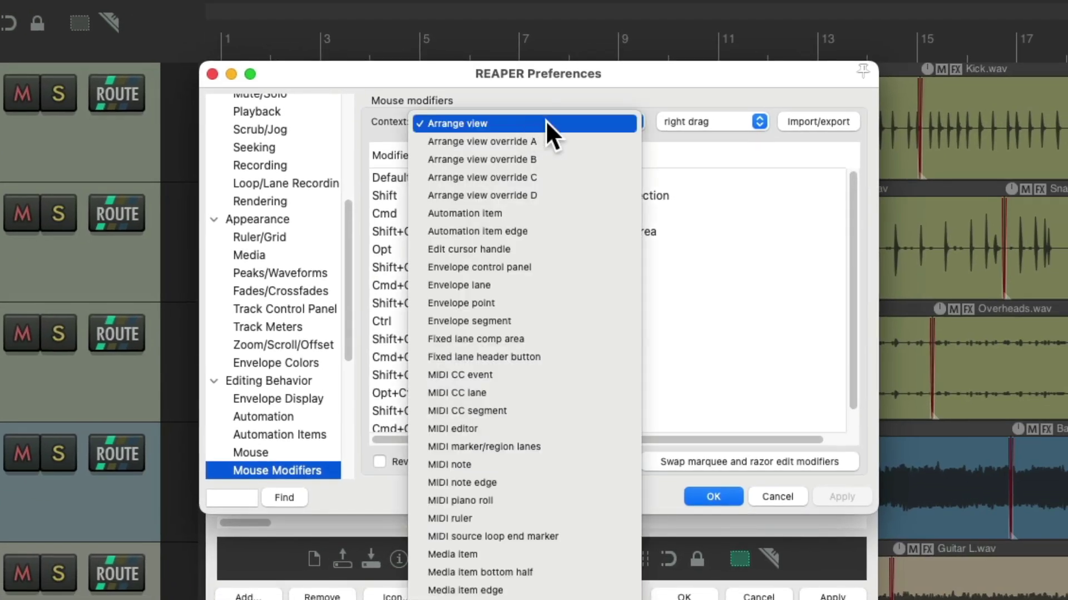
pyautogui.click(576, 159)
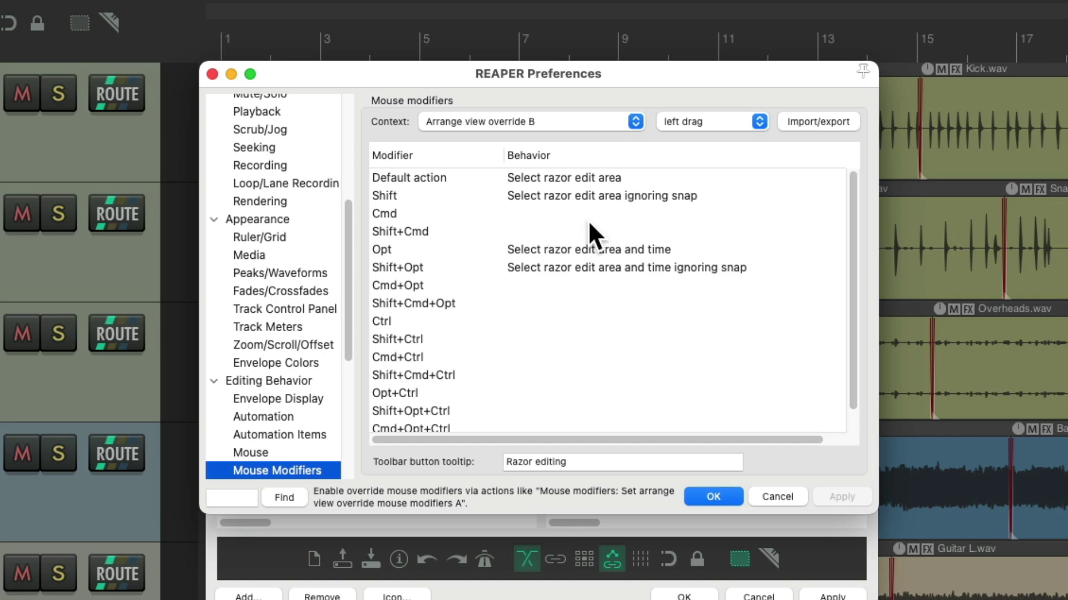
pyautogui.click(213, 73)
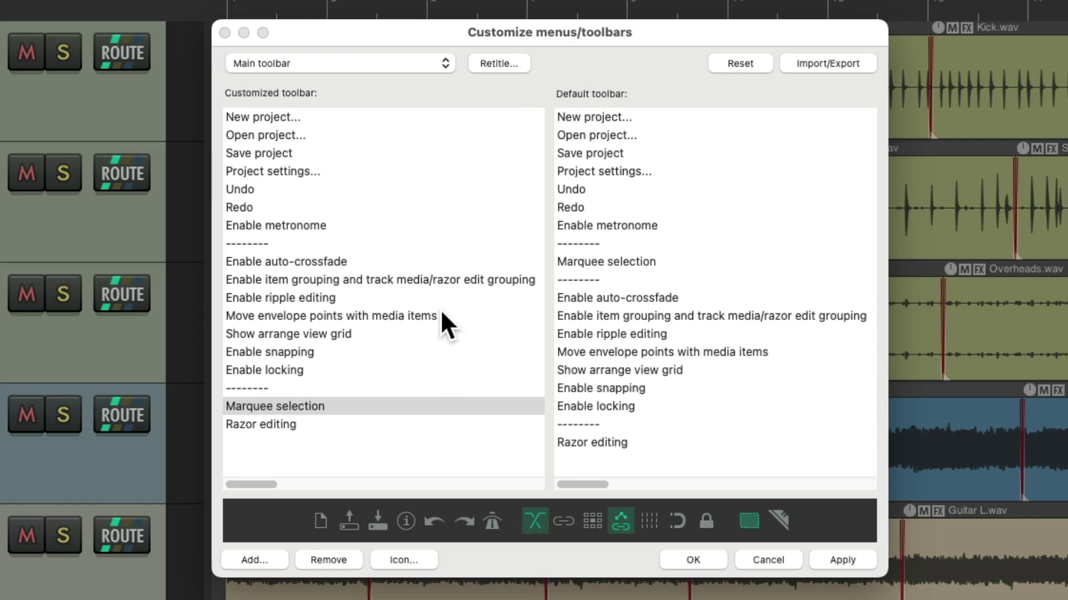
# Start changing the action of the Marquee selection toolbar button and filter the action list for "arrange override".
pyautogui.click(363, 406)
pyautogui.rightClick(355, 405)
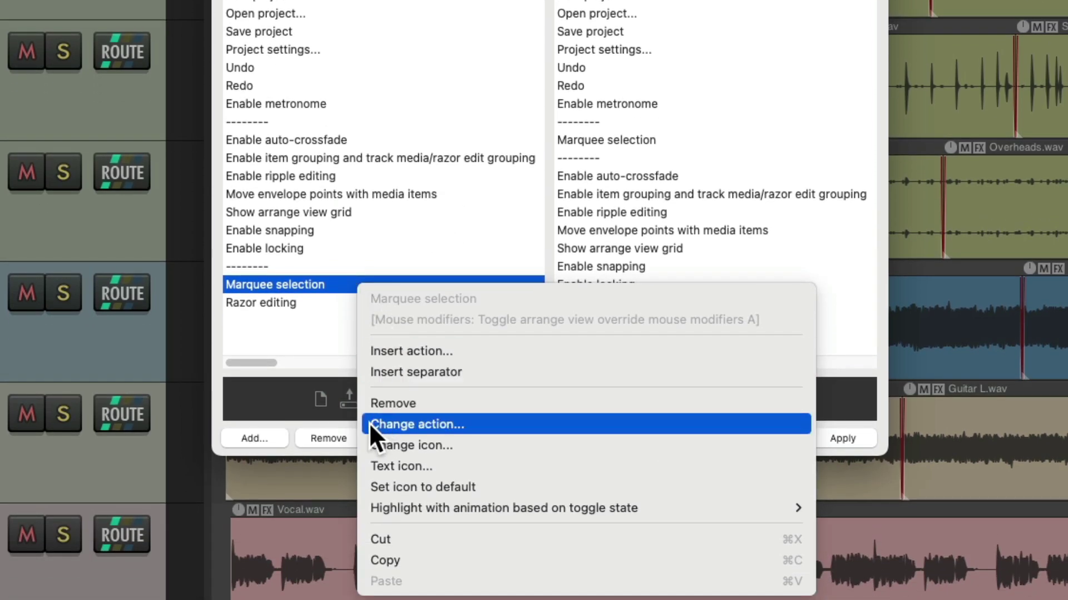
pyautogui.click(369, 423)
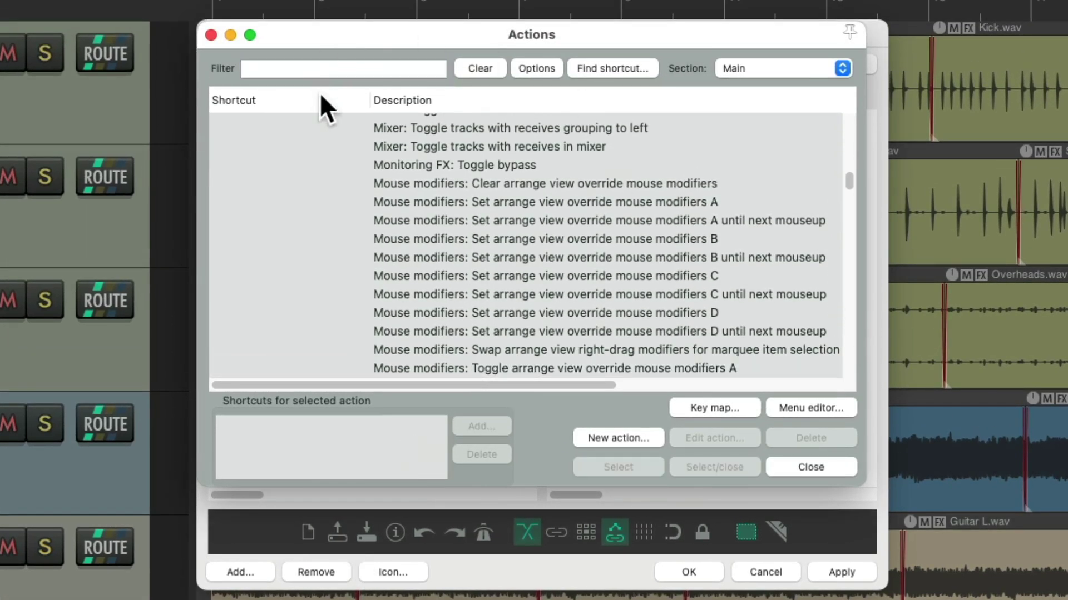
pyautogui.click(355, 68)
pyautogui.write('arrang')
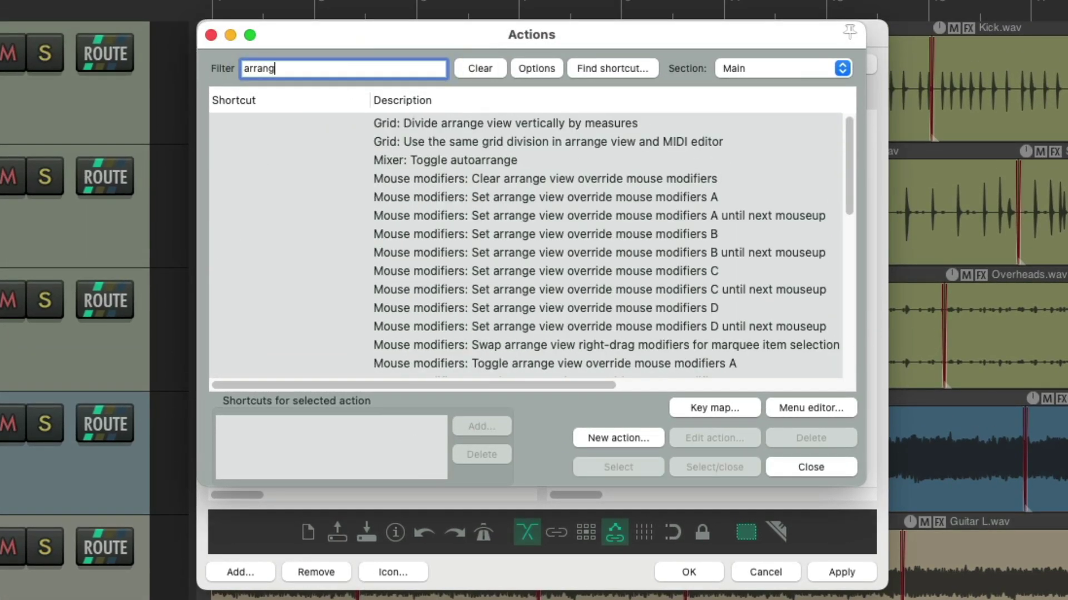
pyautogui.write('e override')
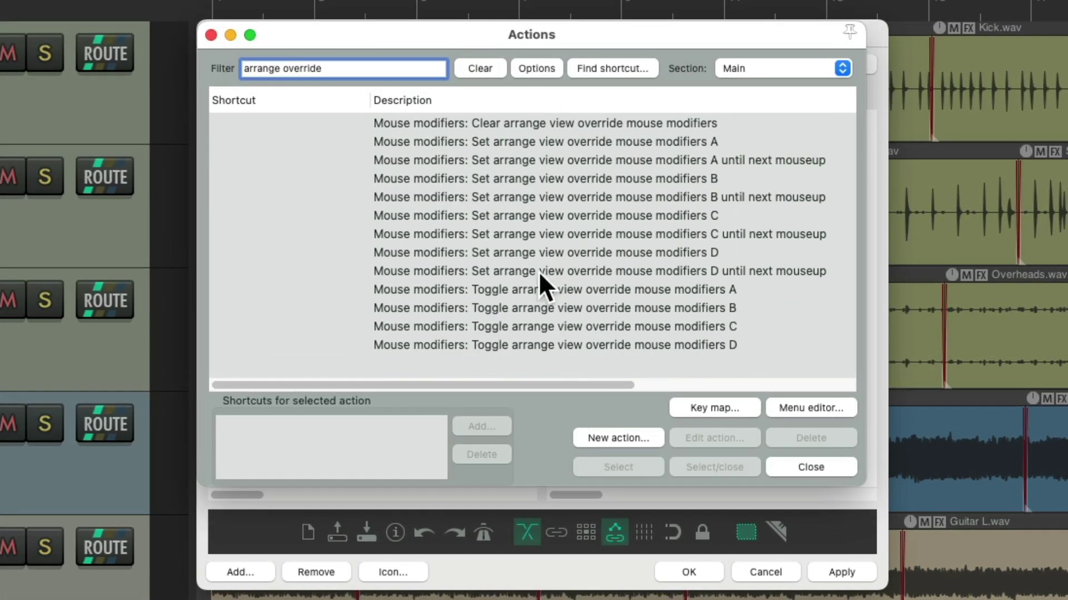
# Change the Marquee selection and Razor editing buttons to set arrange view override mouse modifiers A and B until next mouseup.
pyautogui.click(529, 289)
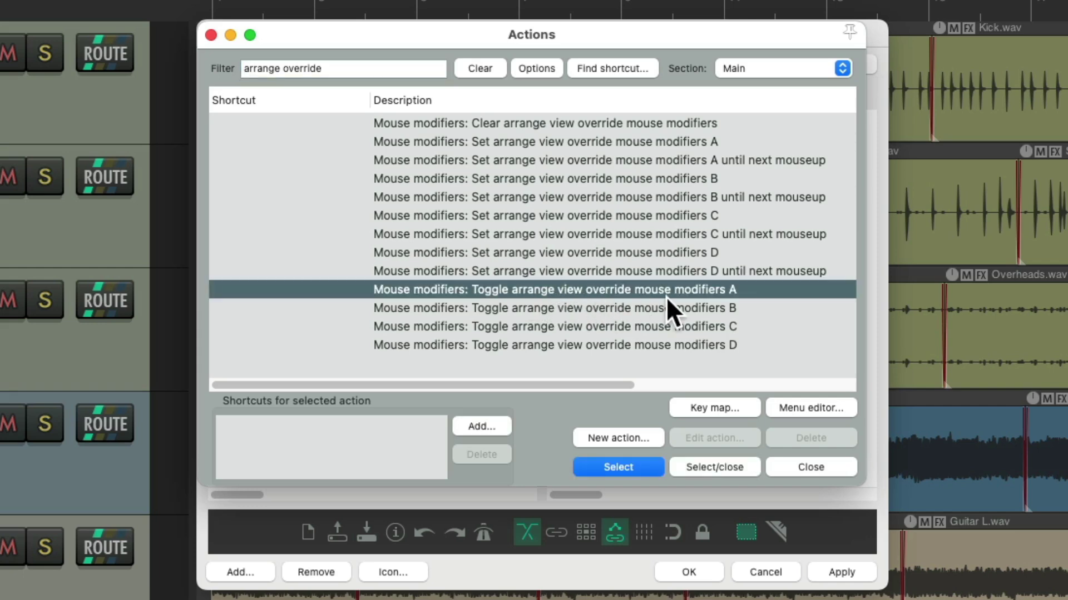
pyautogui.click(615, 308)
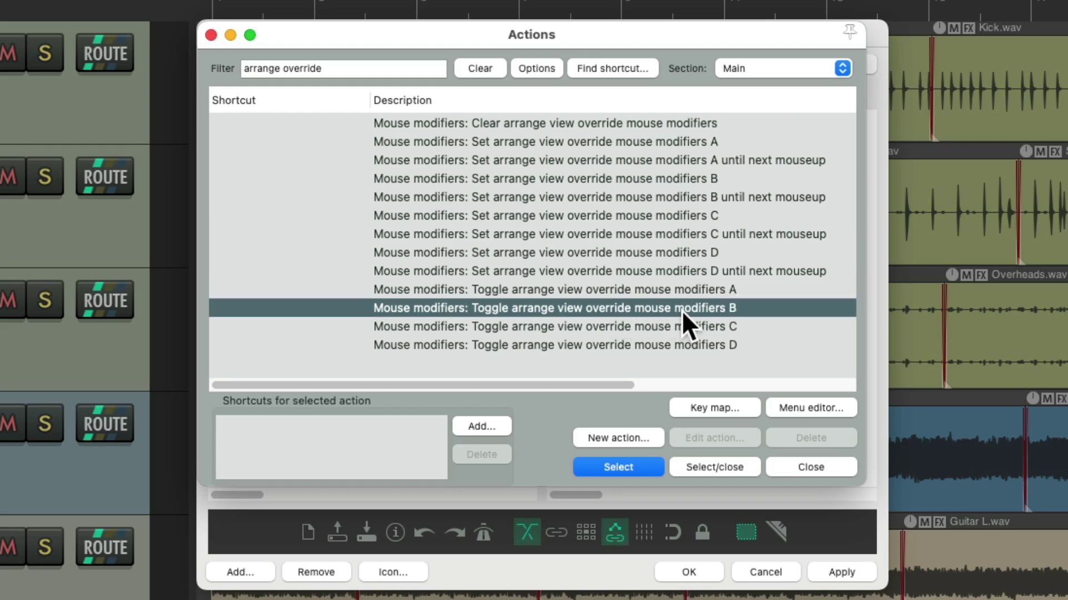
pyautogui.click(658, 161)
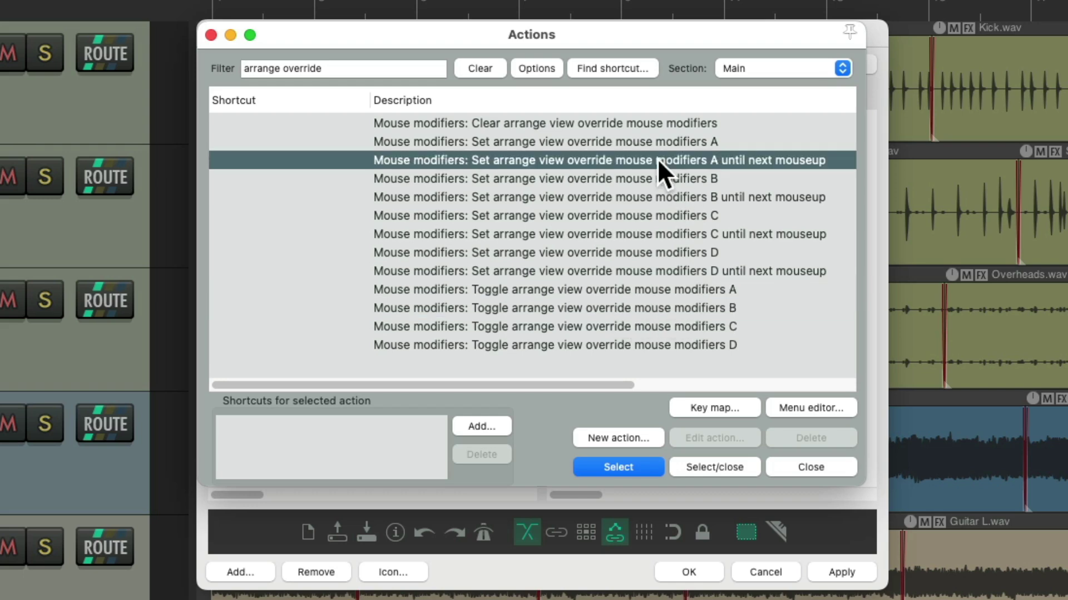
pyautogui.click(668, 194)
pyautogui.click(658, 160)
pyautogui.click(763, 200)
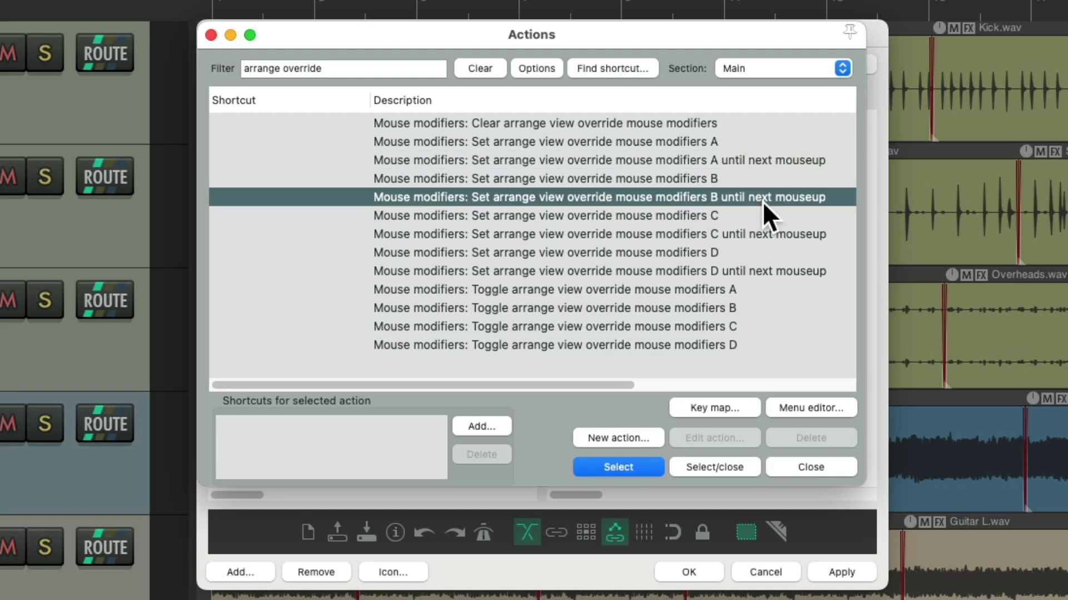
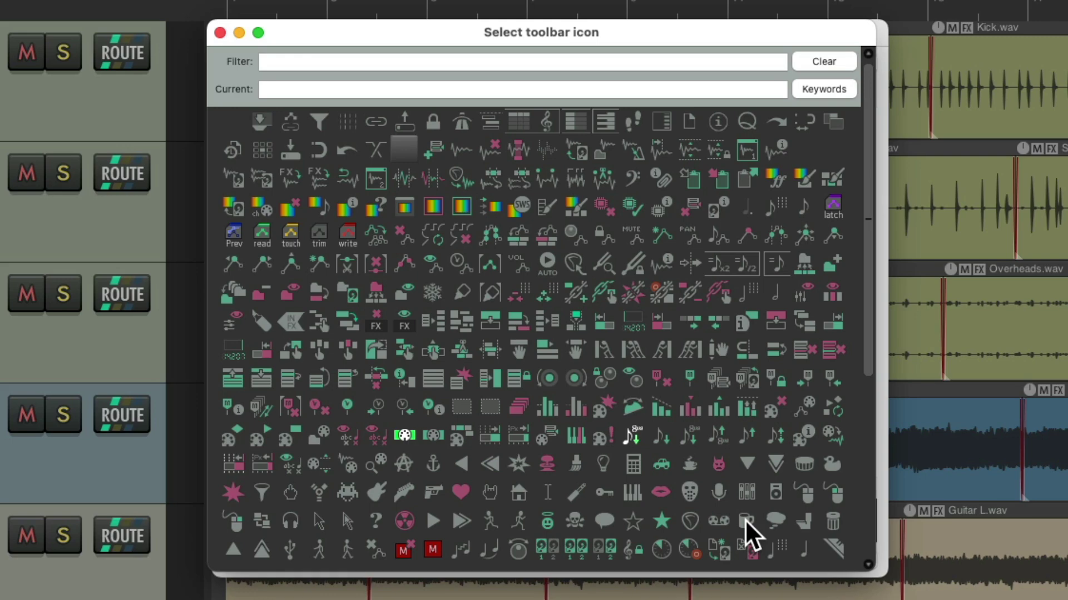
# Assign the dotted marquee icon to the override A button and the razor blade icon to the override B button, and accept the toolbar.
pyautogui.click(459, 407)
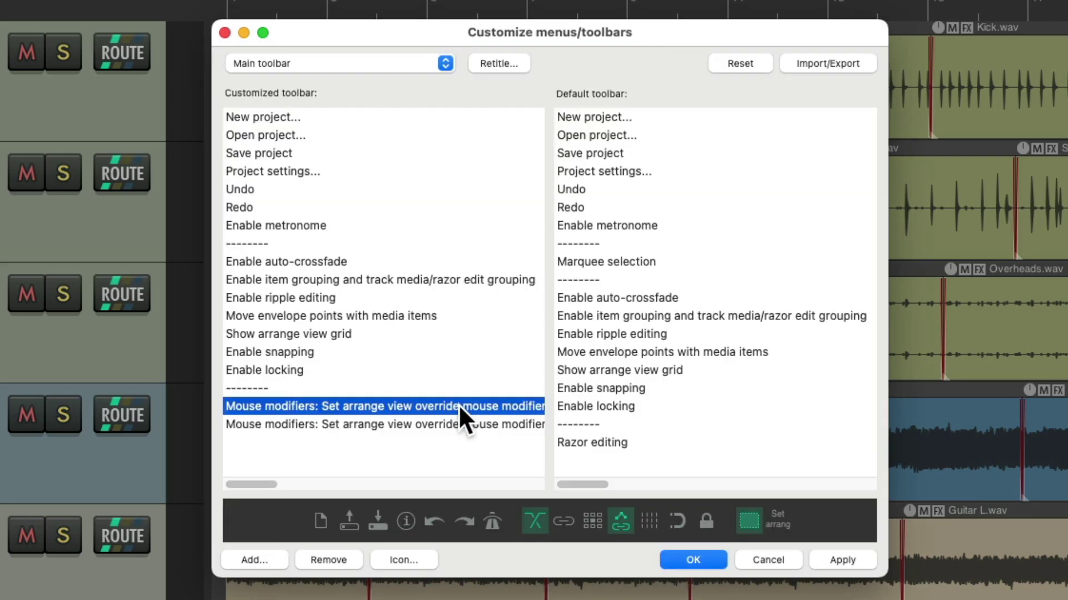
pyautogui.doubleClick(777, 517)
pyautogui.scroll(-5, 639, 384)
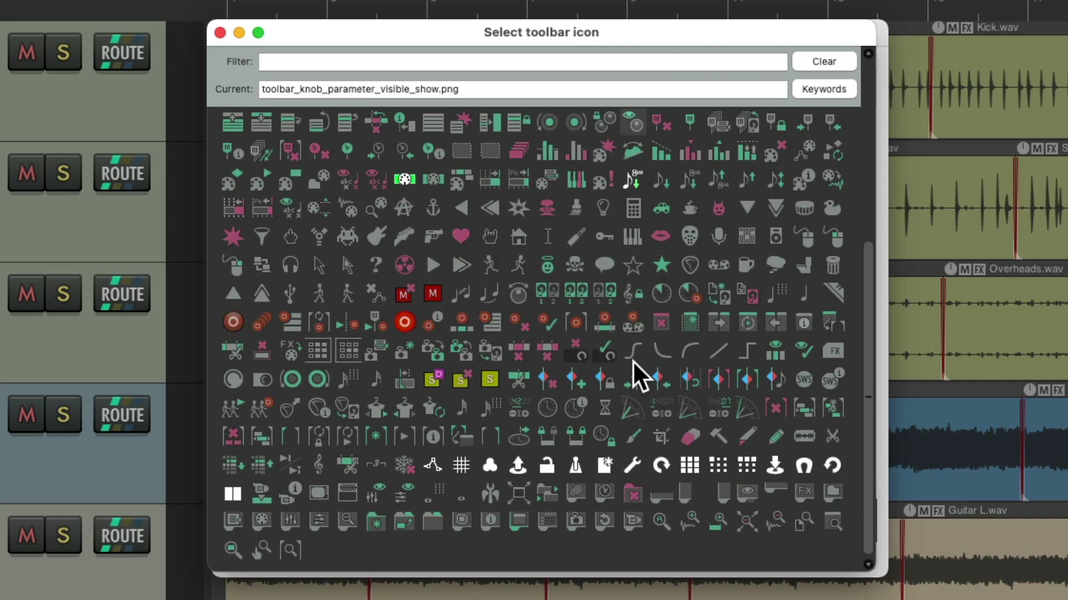
pyautogui.click(832, 293)
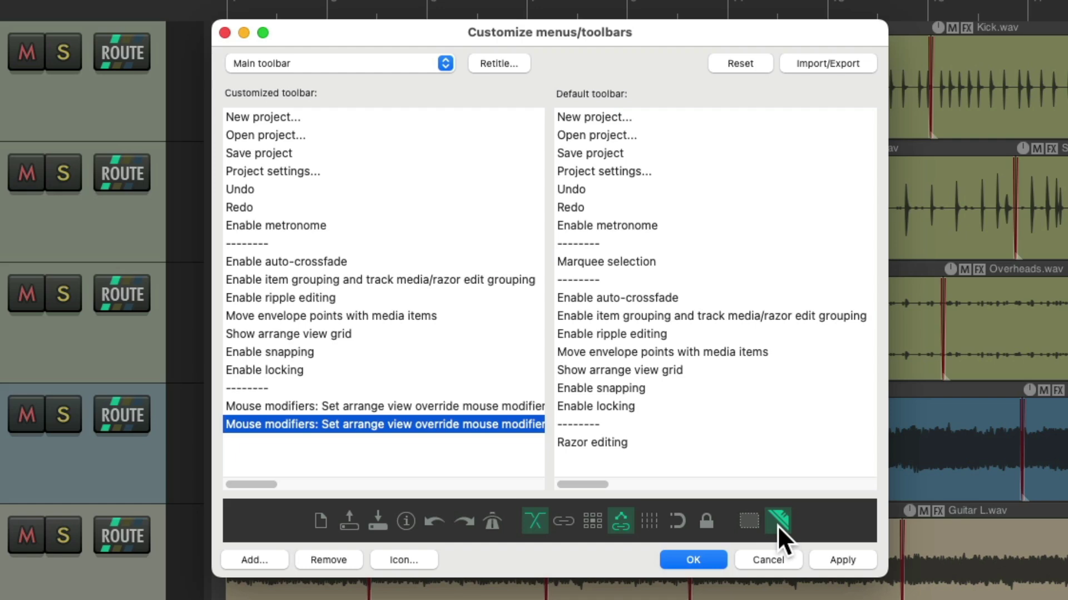
pyautogui.click(714, 557)
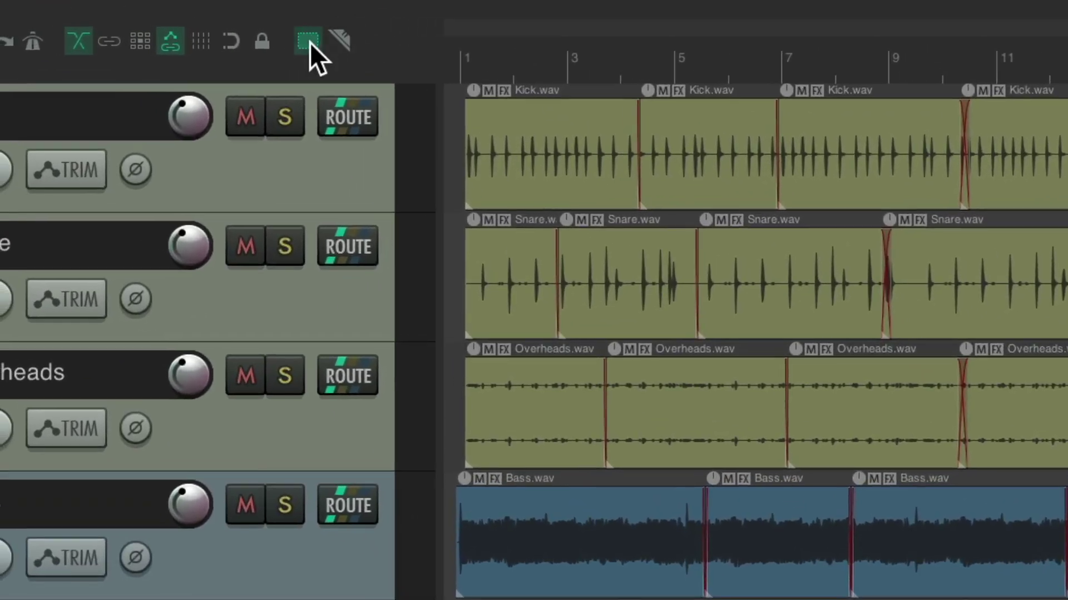
# Activate the marquee tool and select the kick, snare and overhead items from about bar 2.5 to bar 9.
pyautogui.click(309, 43)
pyautogui.moveTo(550, 117); pyautogui.dragTo(886, 413)
pyautogui.moveTo(686, 339); pyautogui.dragTo(681, 338)
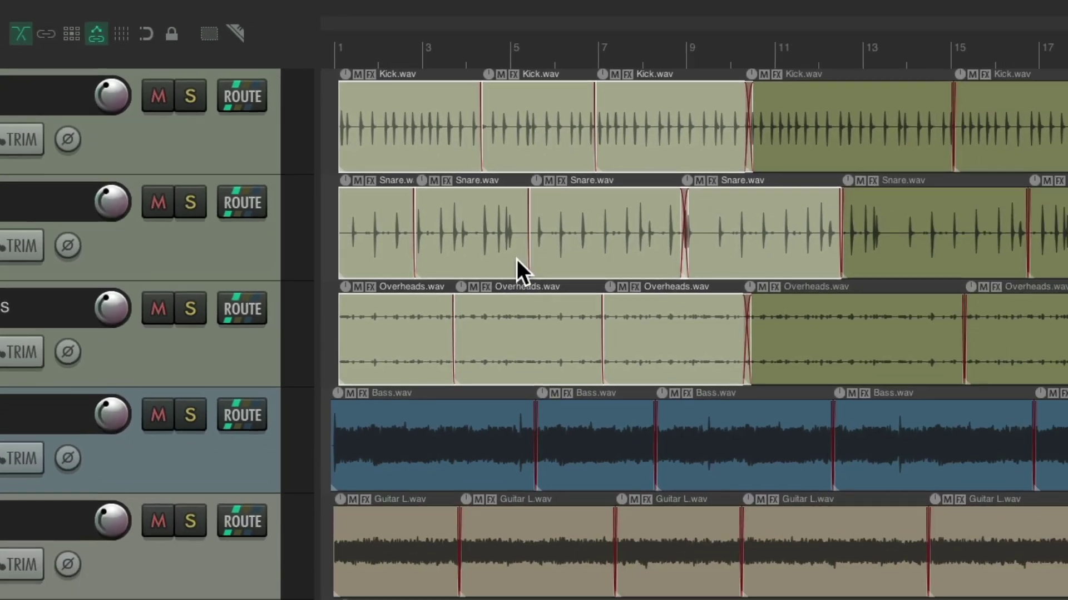
# Try moving the selected drum items to start at bar 3 and deleting them, undoing each edit.
pyautogui.moveTo(431, 112); pyautogui.dragTo(502, 140)
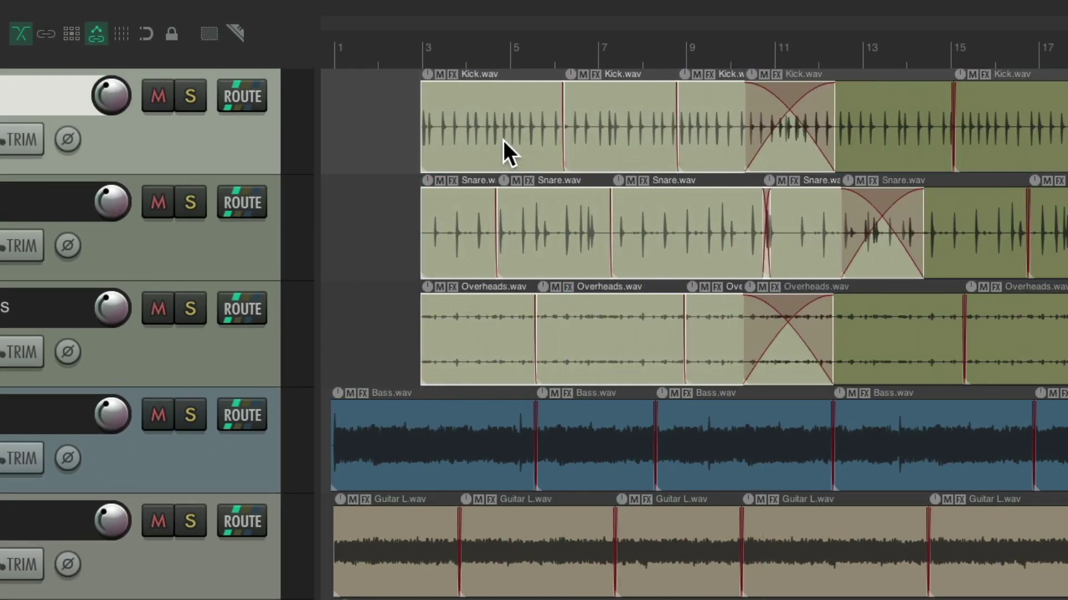
pyautogui.hotkey('ctrl', 'z')
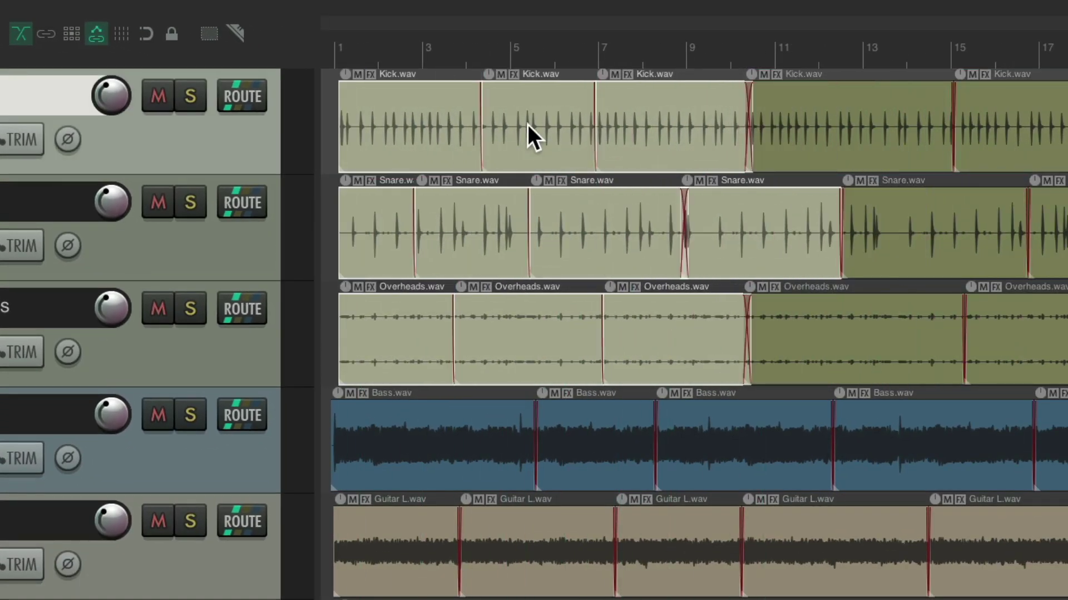
pyautogui.hotkey('ctrl', 'z')
pyautogui.hotkey('ctrl', 'shift', 'z')
pyautogui.hotkey('ctrl', 'z')
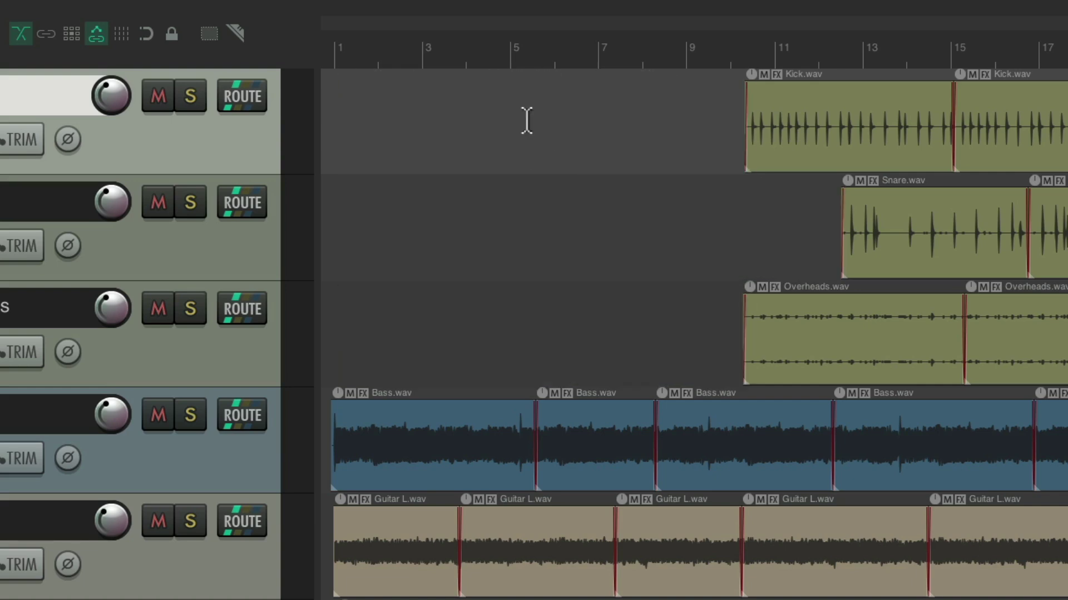
pyautogui.hotkey('ctrl', 'shift', 'z')
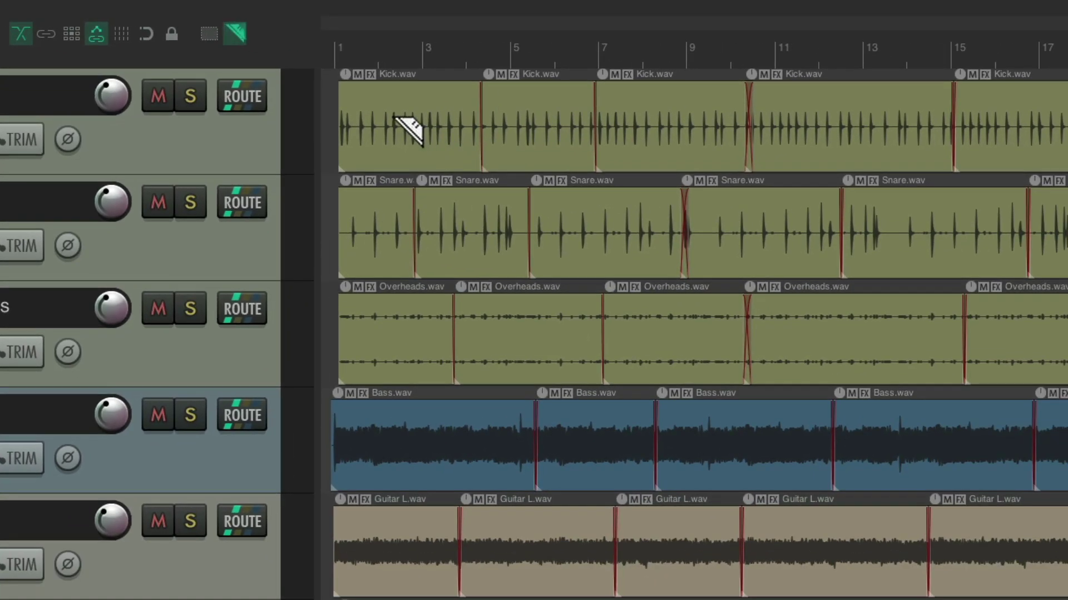
# Draw a razor edit area across the three drum tracks from about bar 2 to bar 11.5, and clear it.
pyautogui.moveTo(389, 116); pyautogui.dragTo(799, 349)
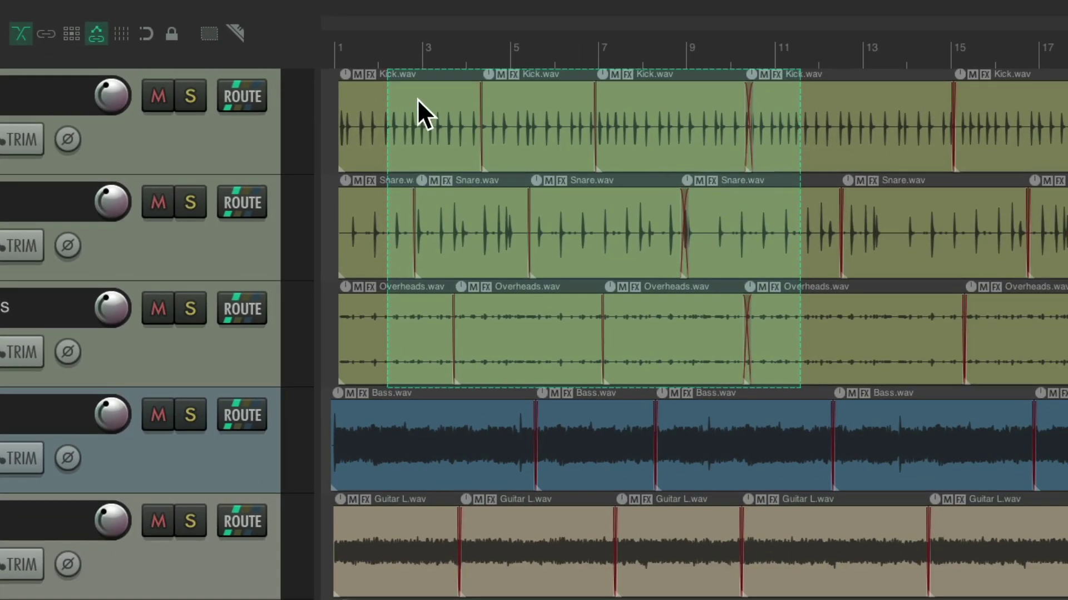
pyautogui.click(623, 128)
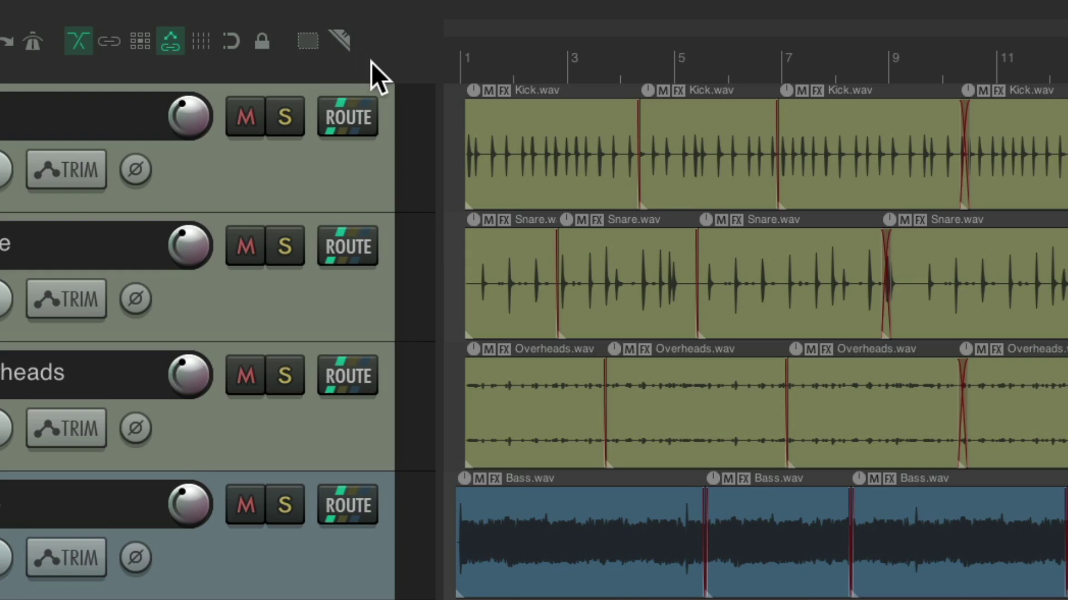
# Marquee-select the opening drum items and deselect them, and draw and clear a razor edit area from about bar 2.5 to bar 9.
pyautogui.click(311, 46)
pyautogui.moveTo(538, 134); pyautogui.dragTo(885, 445)
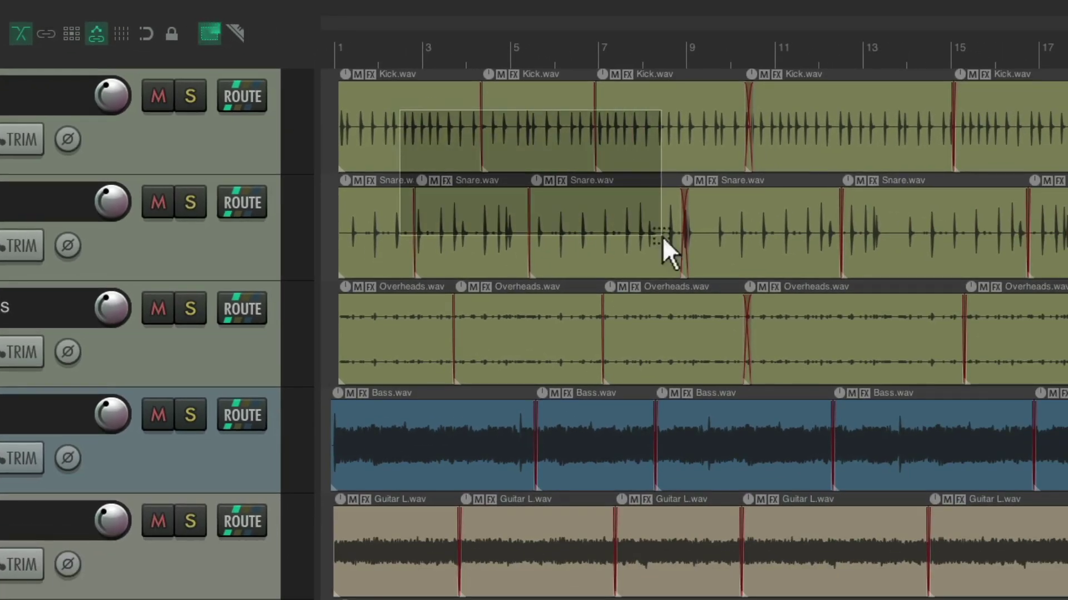
pyautogui.moveTo(685, 367); pyautogui.dragTo(685, 367)
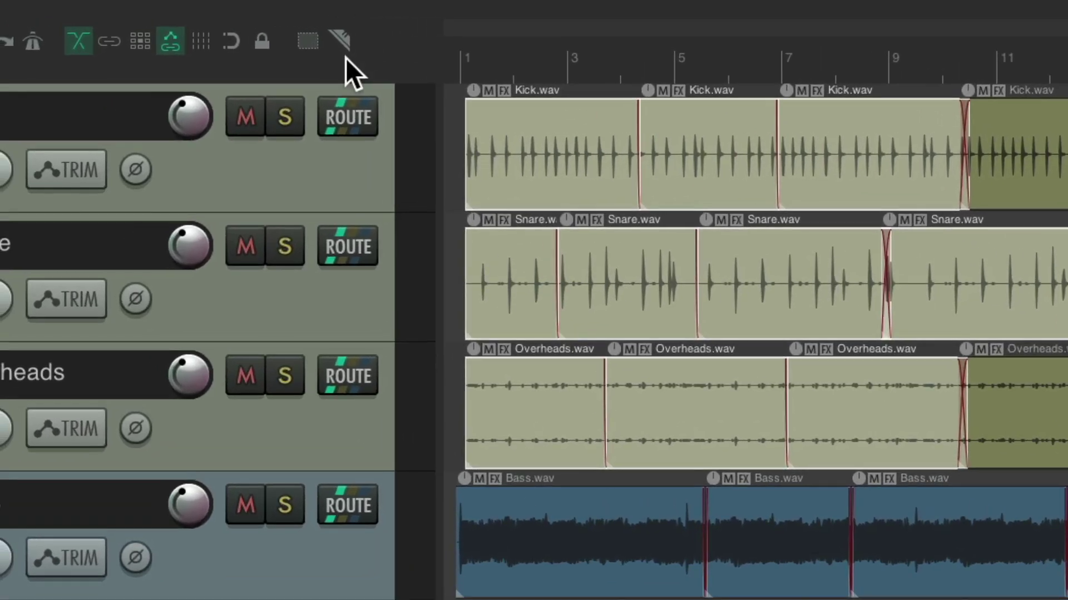
pyautogui.press('Escape')
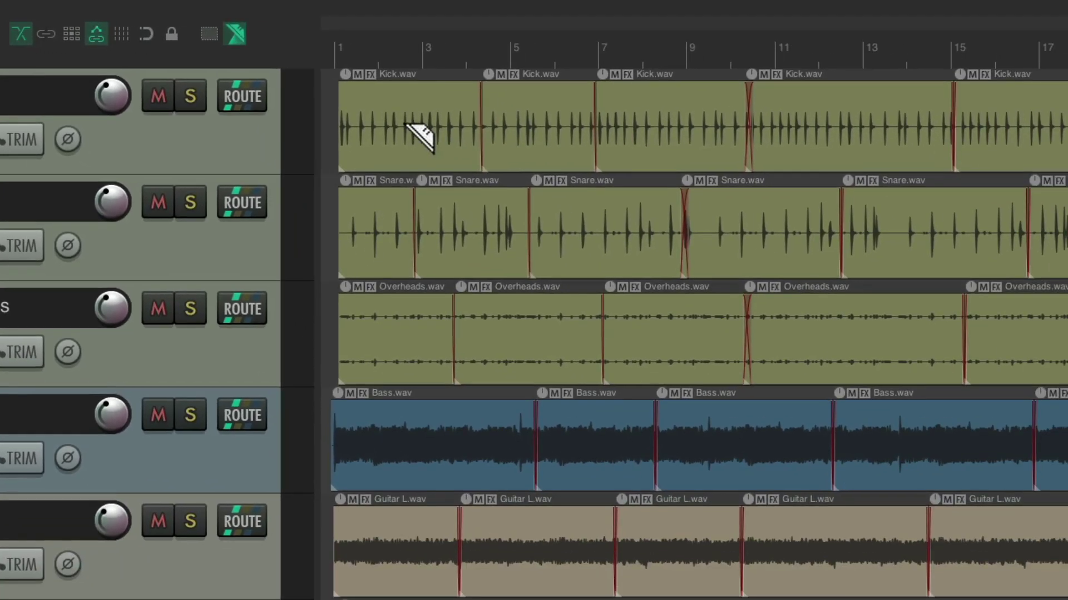
pyautogui.moveTo(410, 124); pyautogui.dragTo(707, 382)
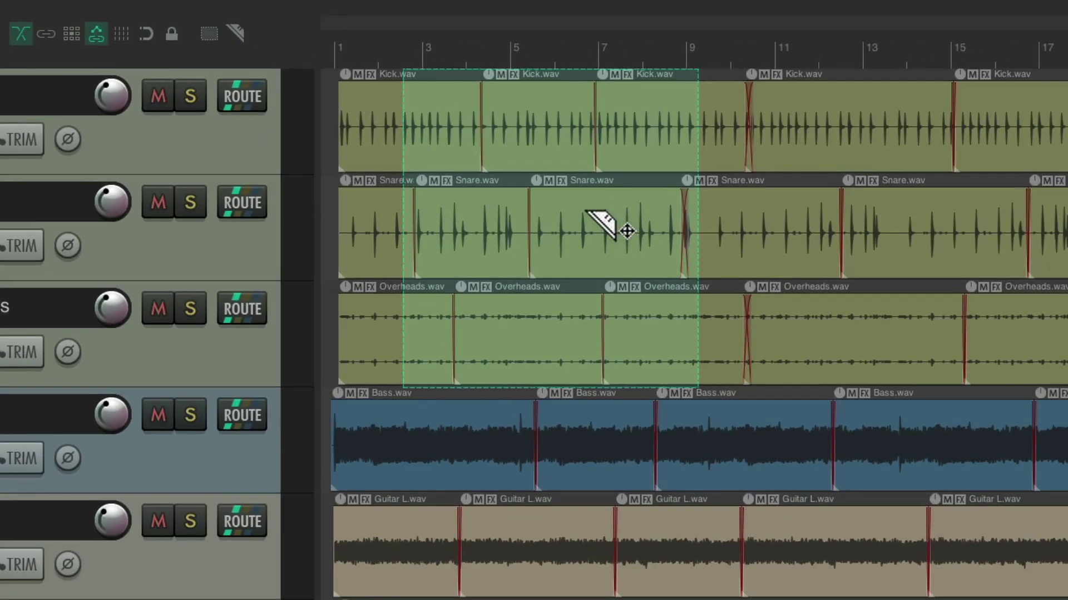
pyautogui.click(585, 209)
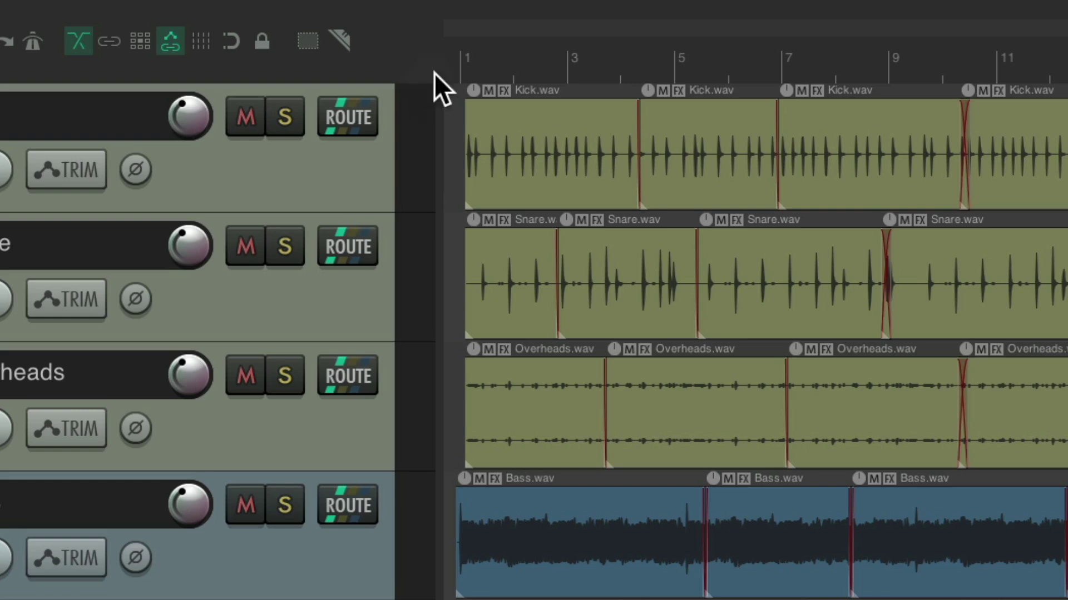
# Add the action "Mouse modifiers: Set arrange view override mouse modifiers D until next mouseup" to the main toolbar.
pyautogui.rightClick(398, 61)
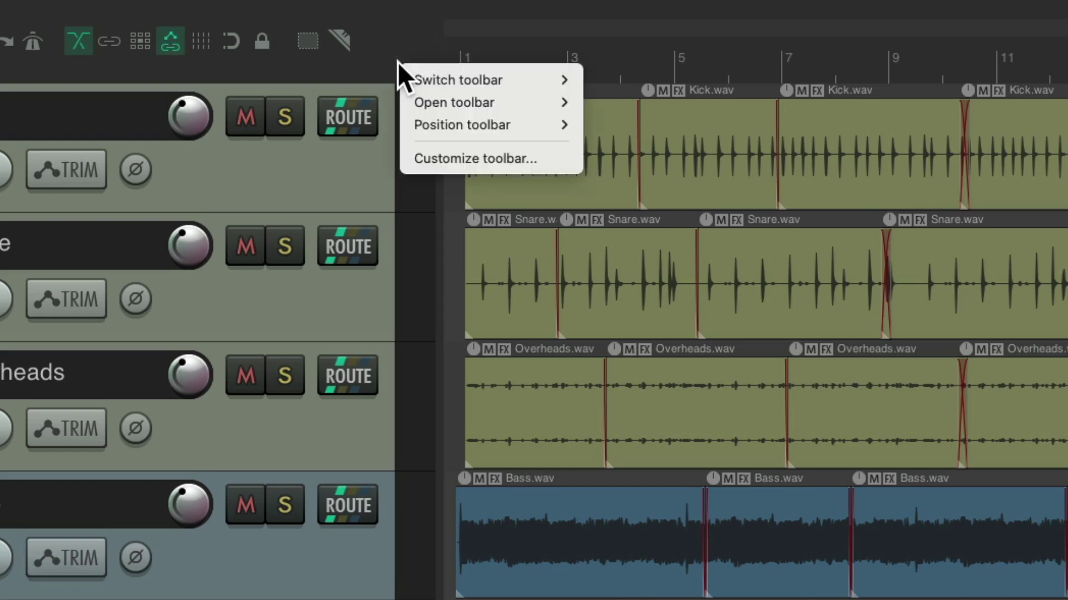
pyautogui.click(428, 163)
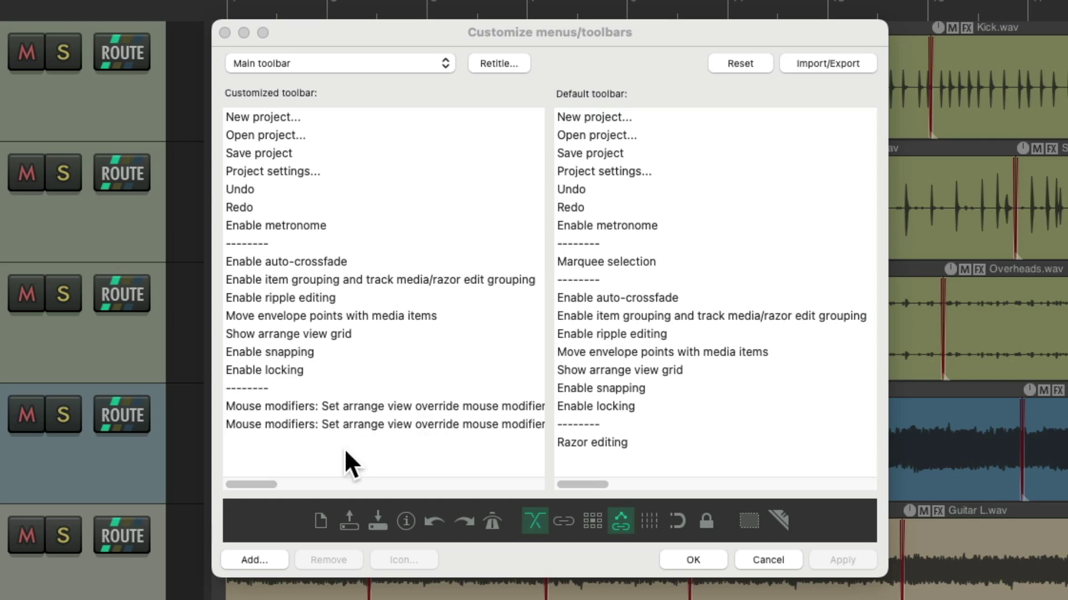
pyautogui.click(274, 562)
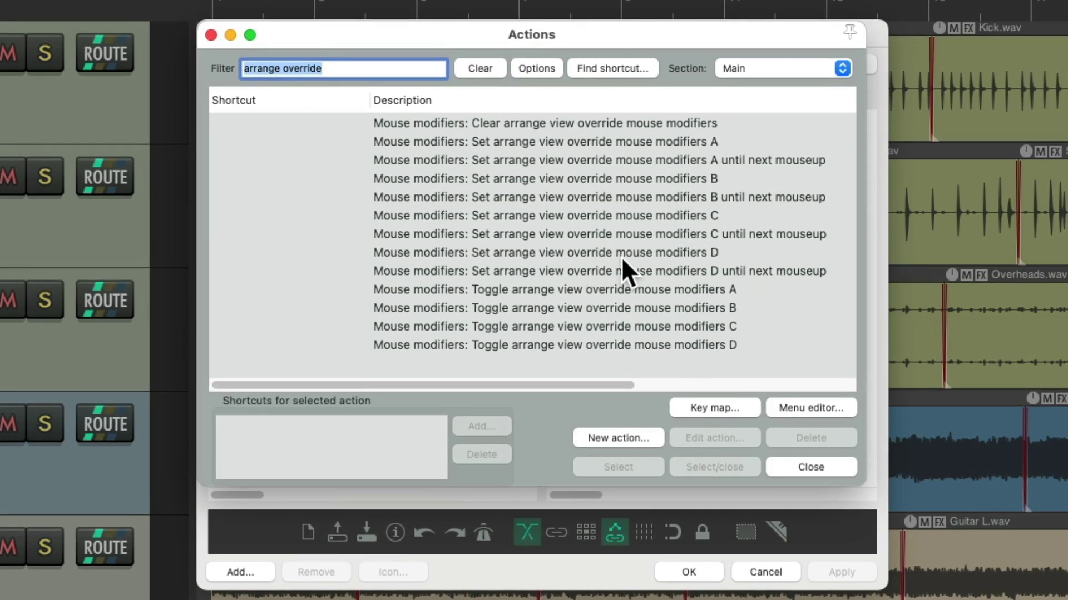
pyautogui.click(739, 272)
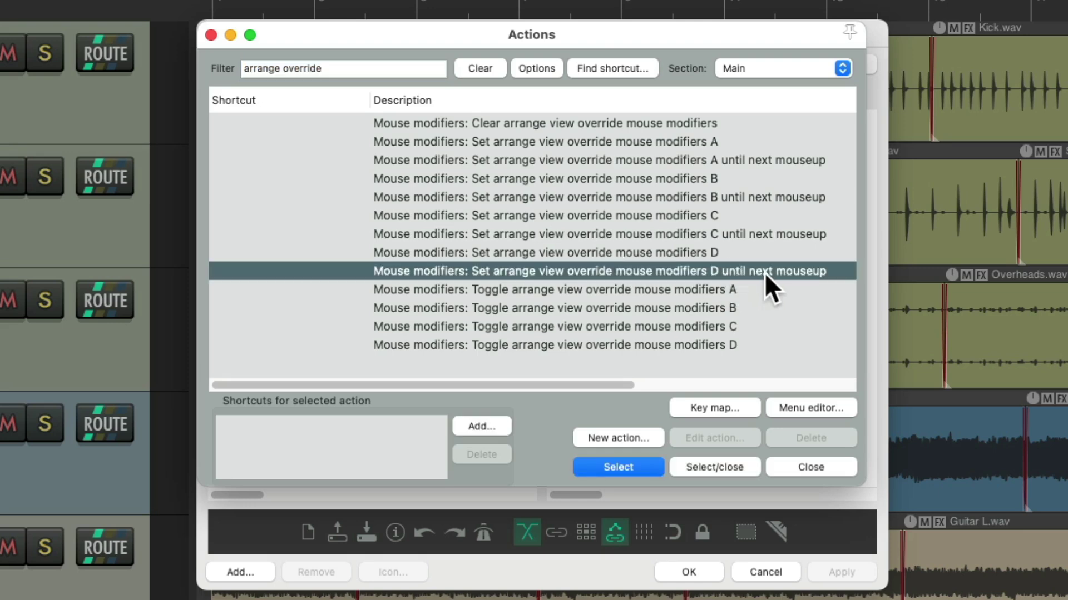
pyautogui.doubleClick(654, 272)
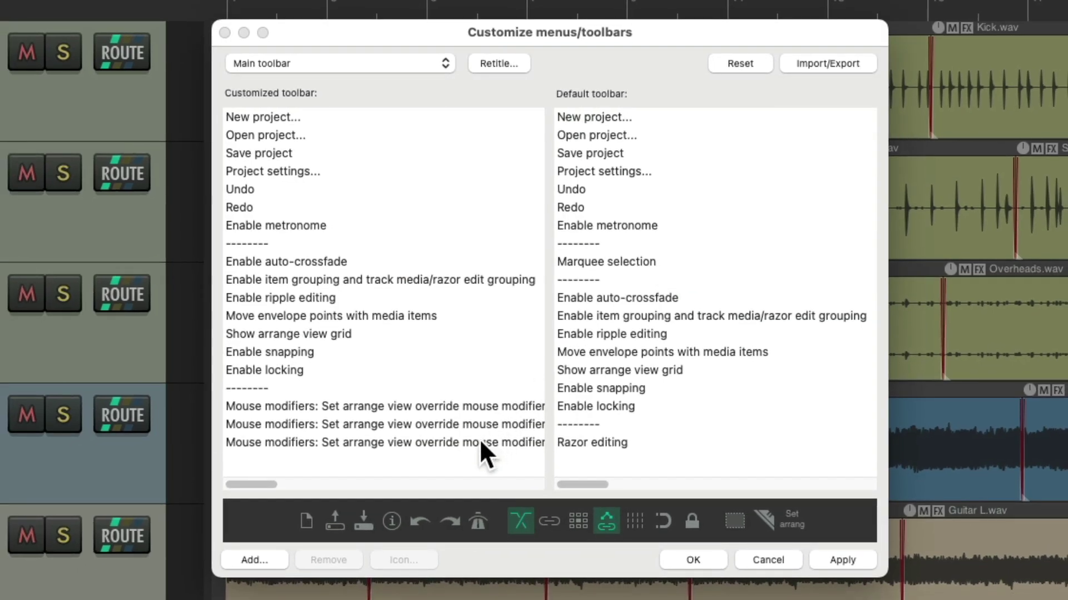
# Give the new override D button the green magnifying-glass icon and accept the toolbar customization.
pyautogui.click(790, 518)
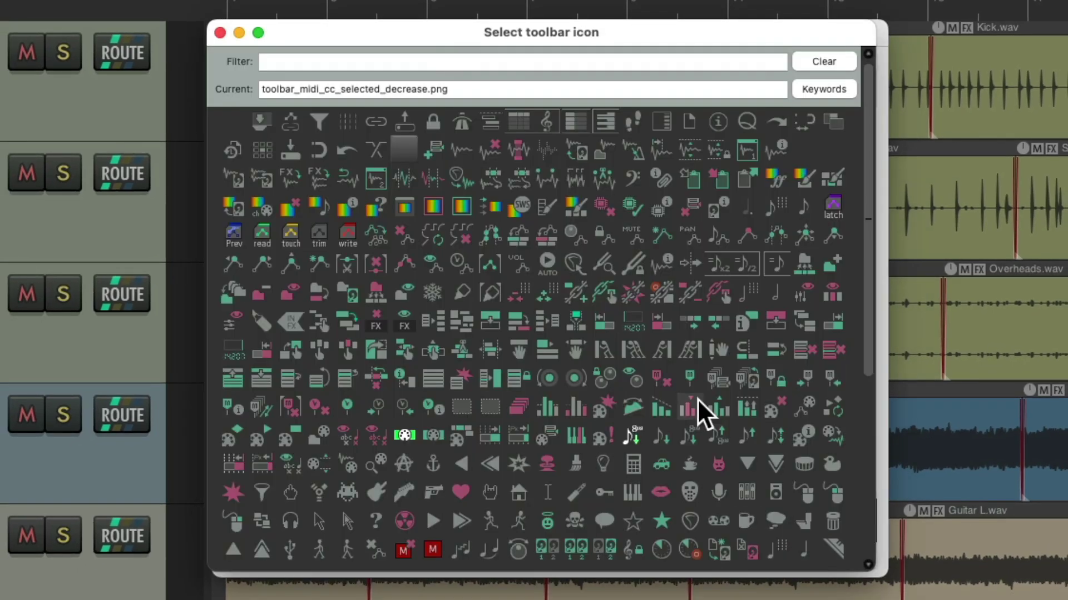
pyautogui.scroll(-5, 697, 398)
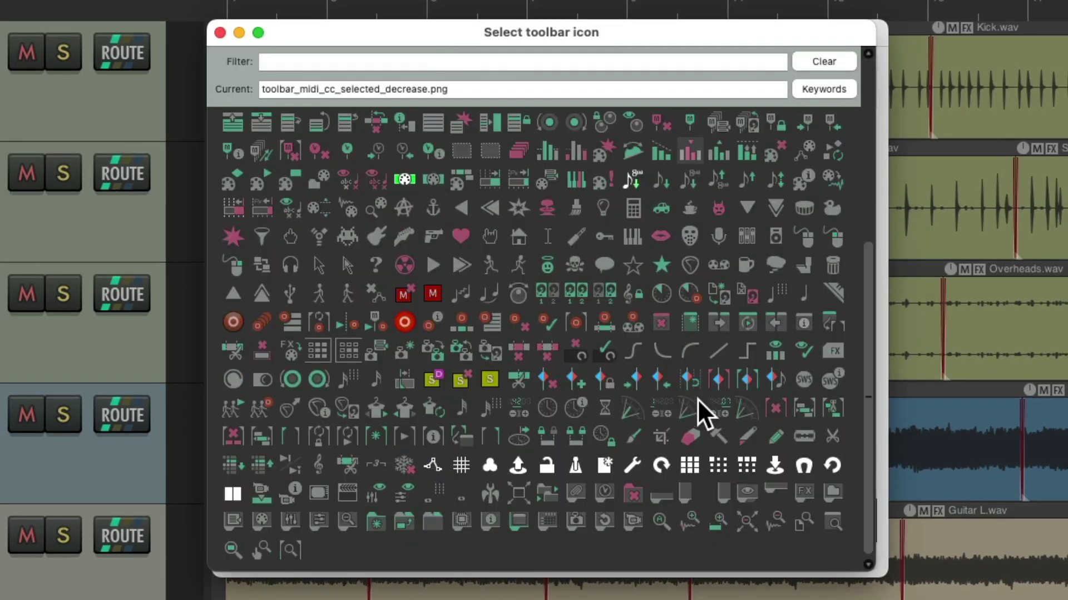
pyautogui.click(659, 518)
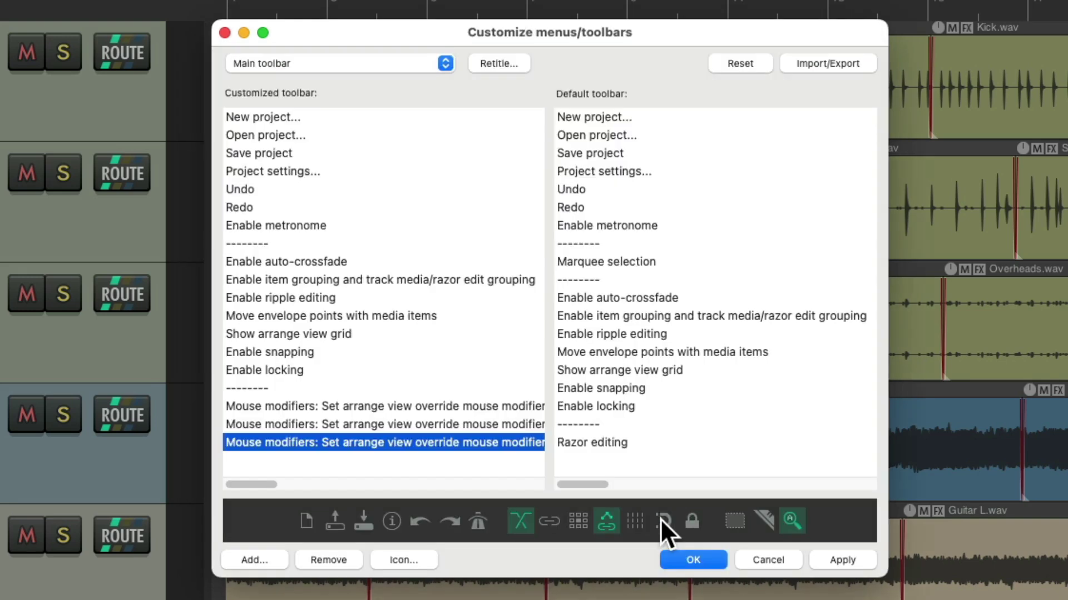
pyautogui.click(696, 555)
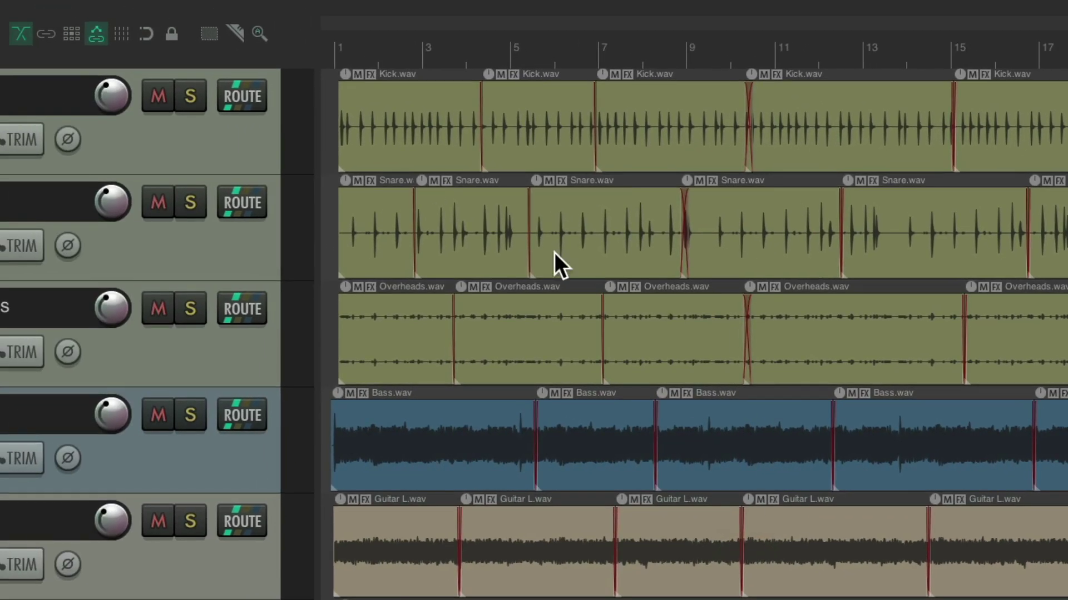
# Set the default left-drag behavior of Arrange view override D to Marquee zoom in the mouse modifier preferences and accept the change.
pyautogui.press('super+comma')
pyautogui.click(556, 122)
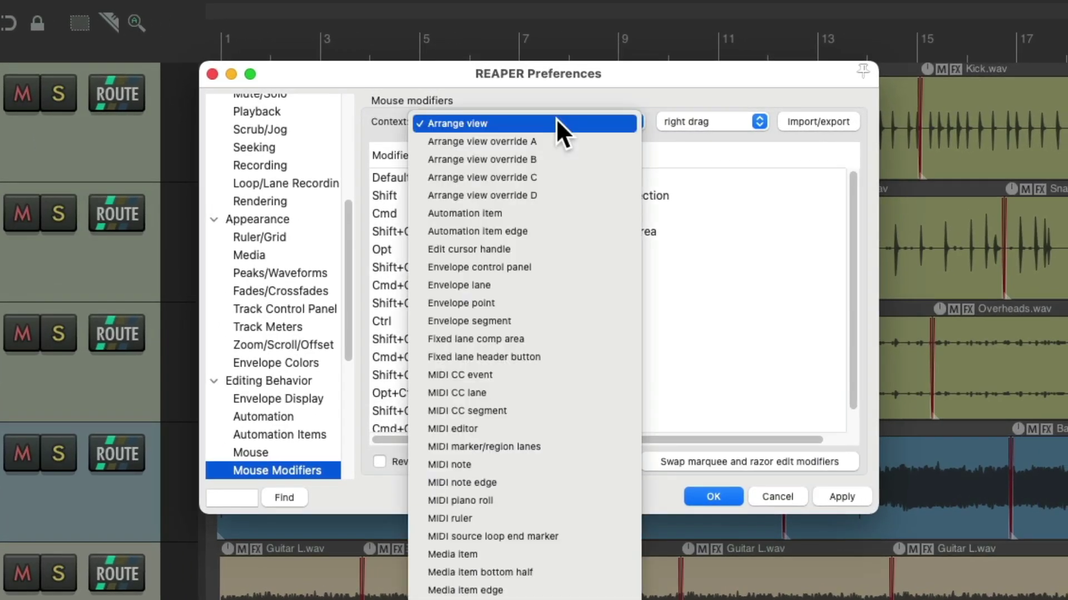
pyautogui.click(562, 195)
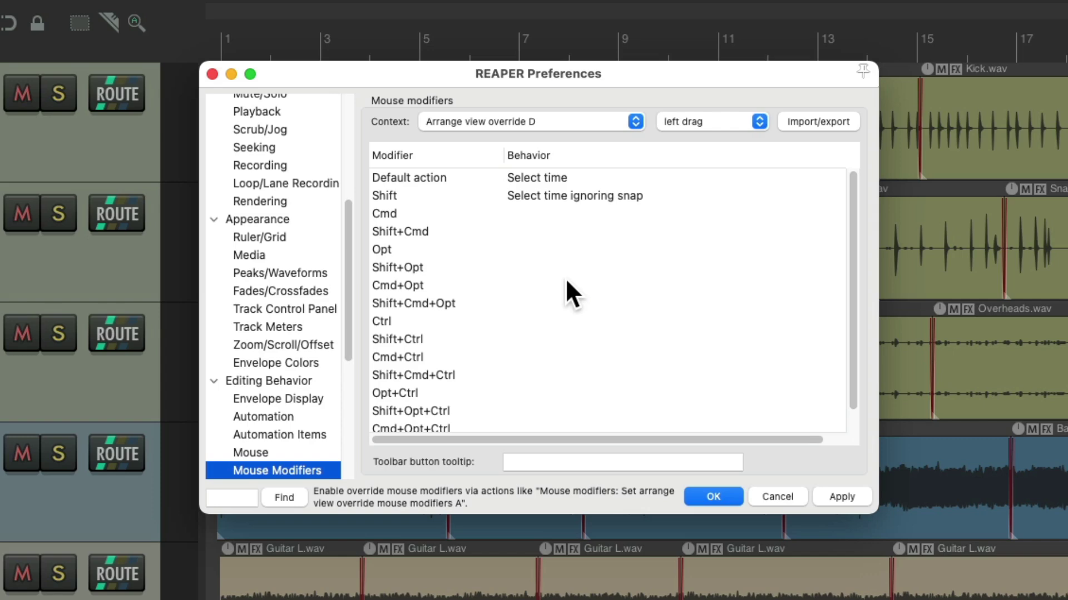
pyautogui.doubleClick(582, 178)
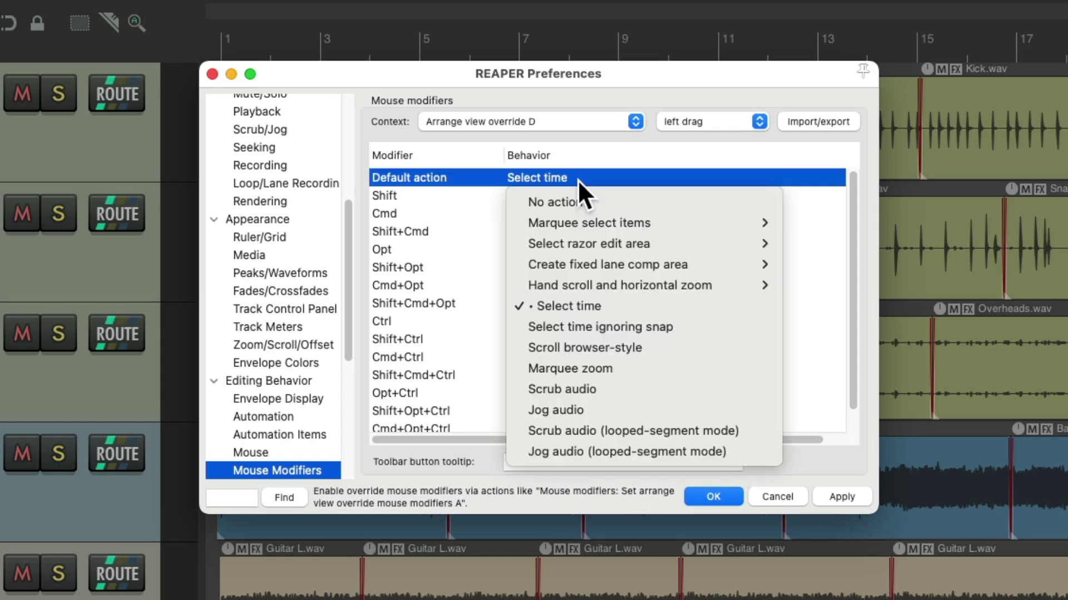
pyautogui.click(630, 368)
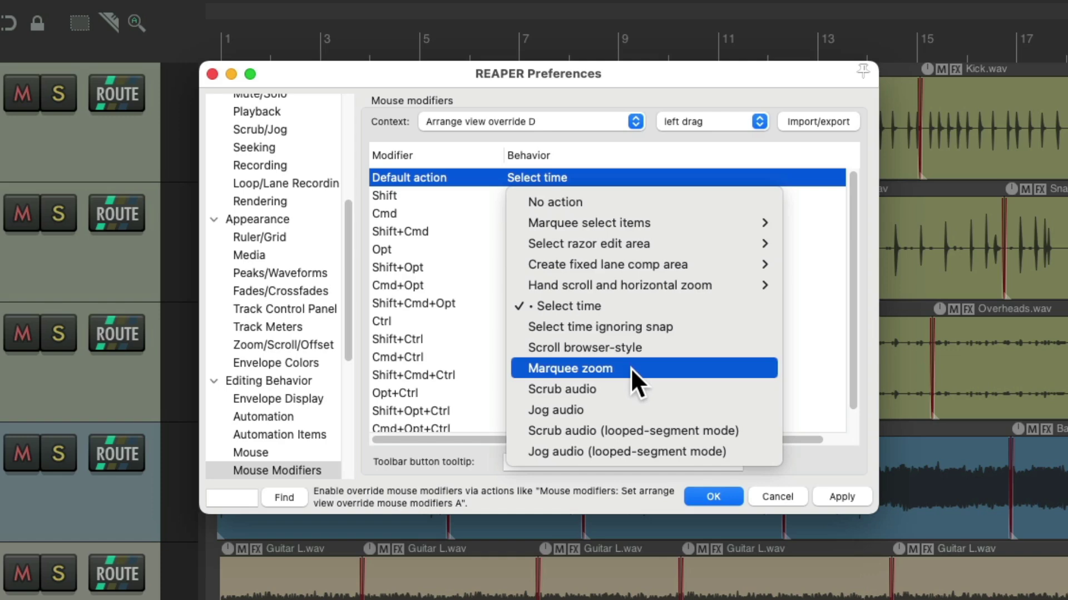
pyautogui.click(713, 492)
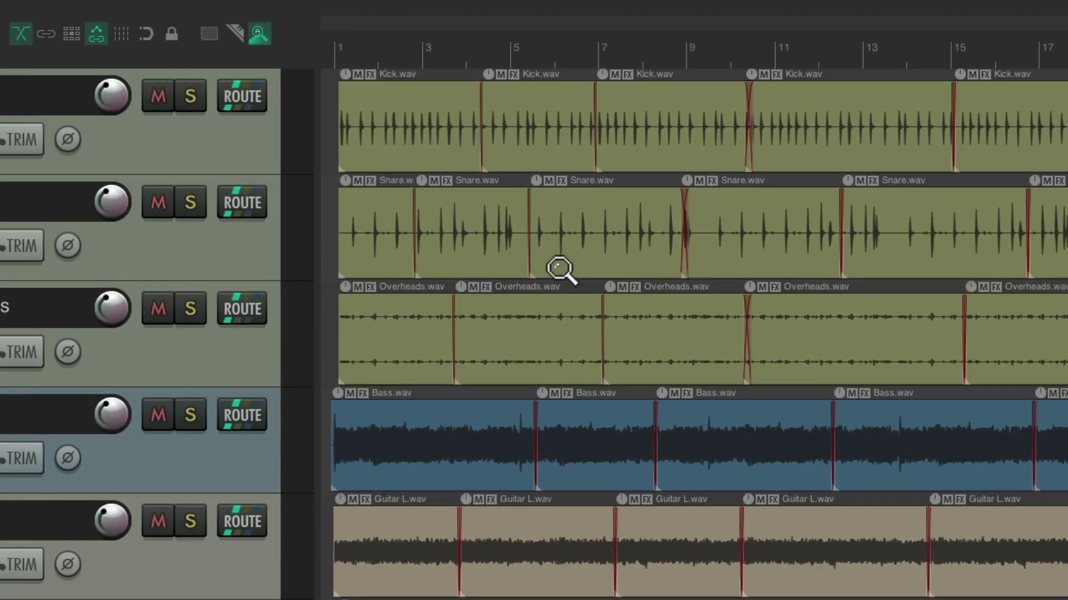
# Marquee-zoom into the Kick, Snare and Overheads tracks starting at about bar 2, and restore the previous zoom.
pyautogui.moveTo(382, 109); pyautogui.dragTo(795, 345)
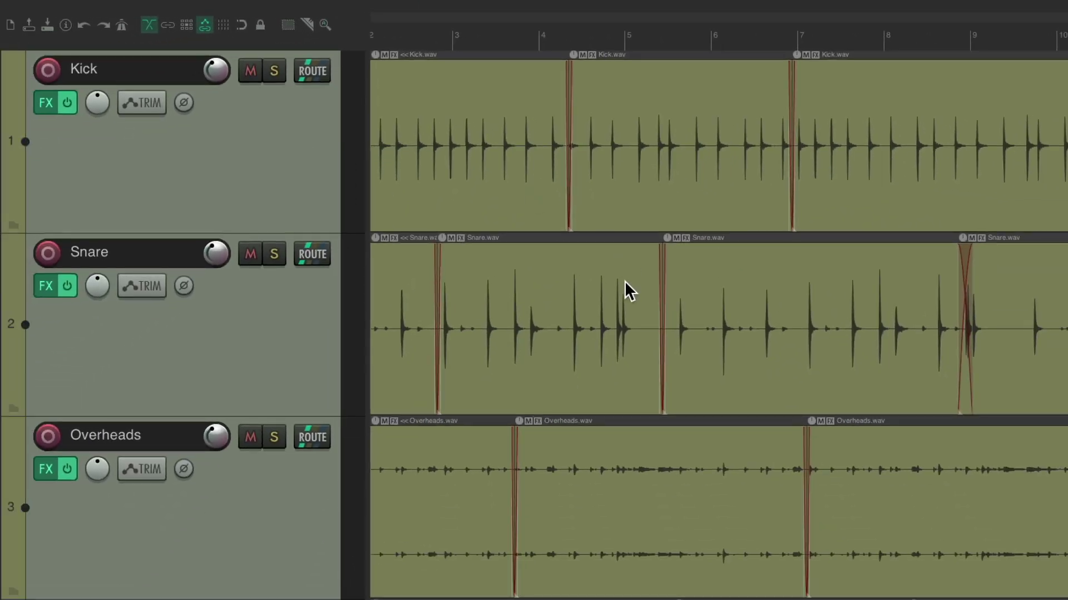
pyautogui.hotkey('ctrl', 'PageDown')
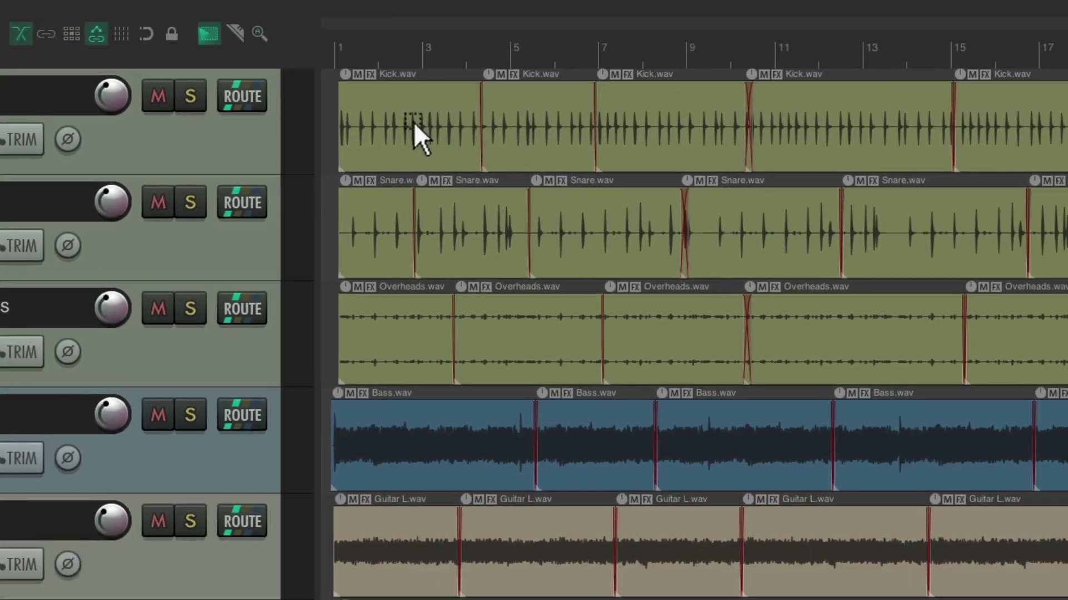
# Marquee-select the opening items on the three drum tracks and deselect them, and draw and clear a razor edit area starting at about bar 2.
pyautogui.moveTo(556, 147); pyautogui.dragTo(926, 453)
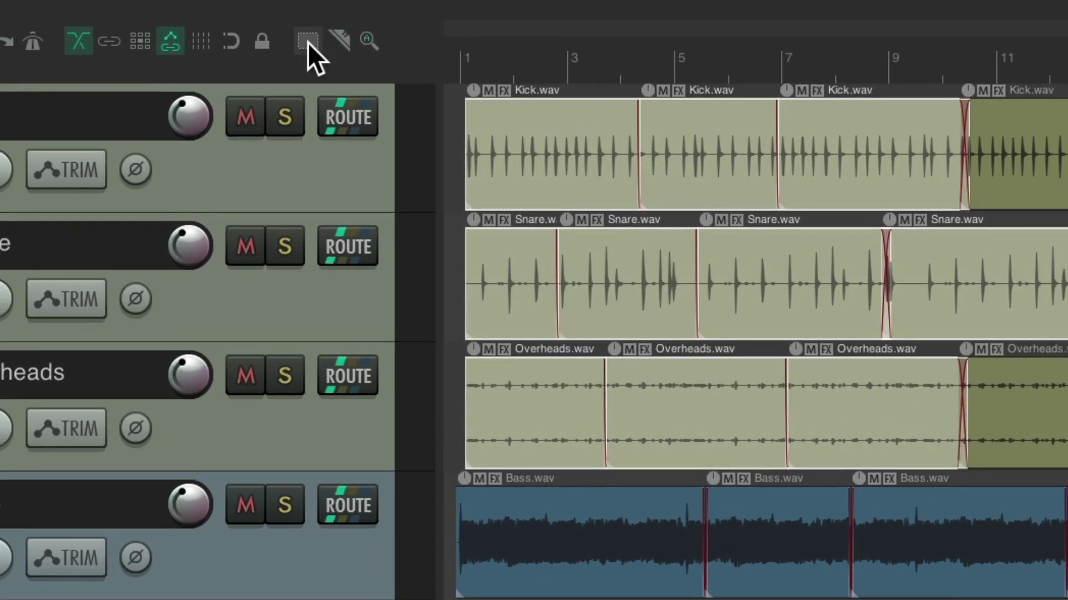
pyautogui.click(317, 52)
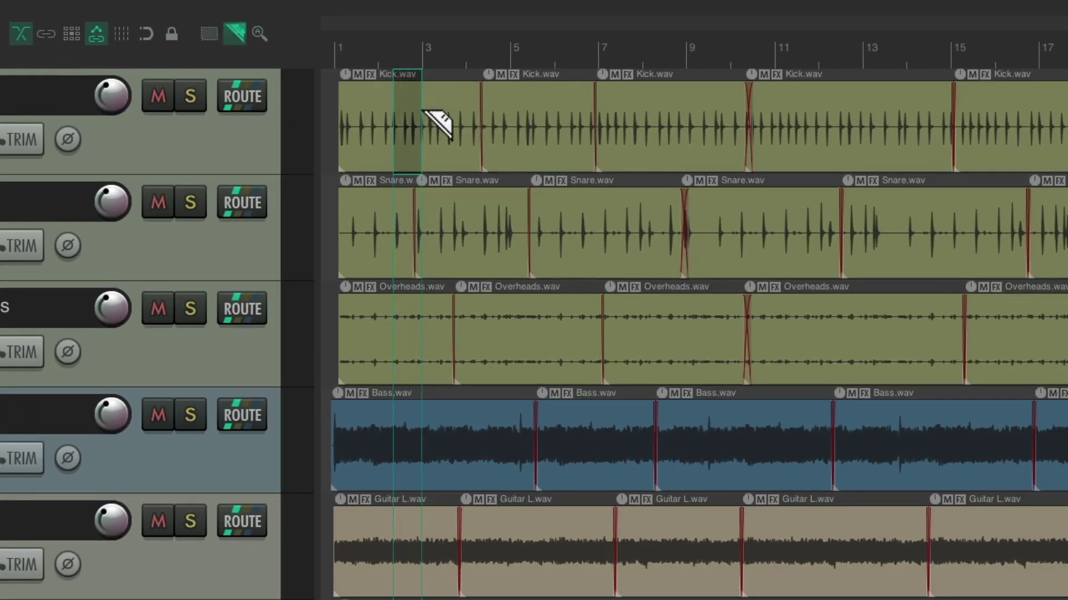
pyautogui.moveTo(572, 135); pyautogui.dragTo(1060, 408)
pyautogui.moveTo(840, 346); pyautogui.dragTo(823, 362)
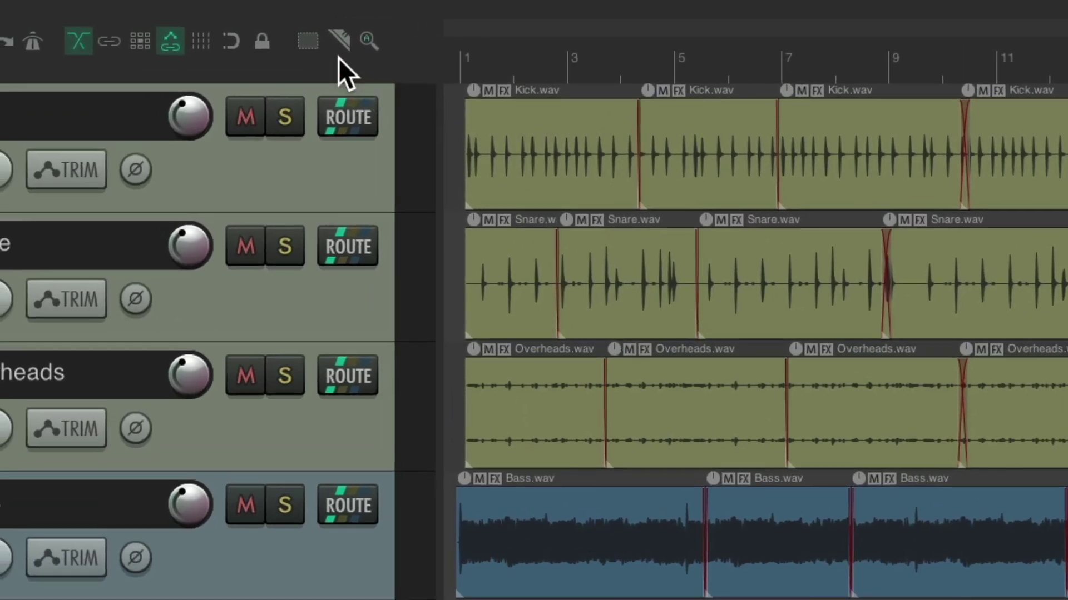
# Marquee-zoom into the Bass track around the crossfade between its first two items.
pyautogui.click(368, 49)
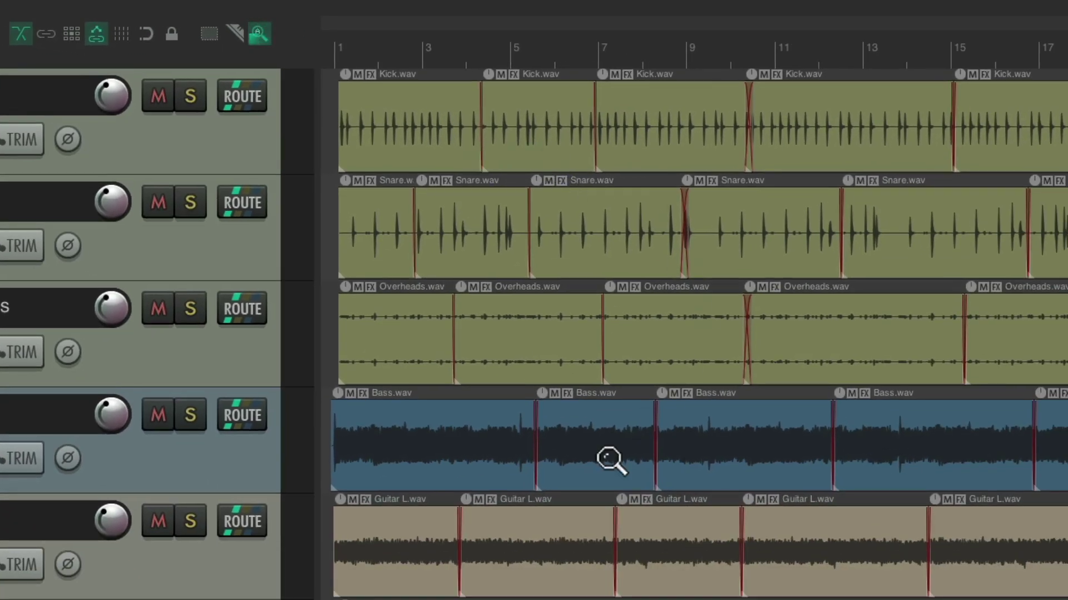
pyautogui.moveTo(518, 453); pyautogui.dragTo(557, 455)
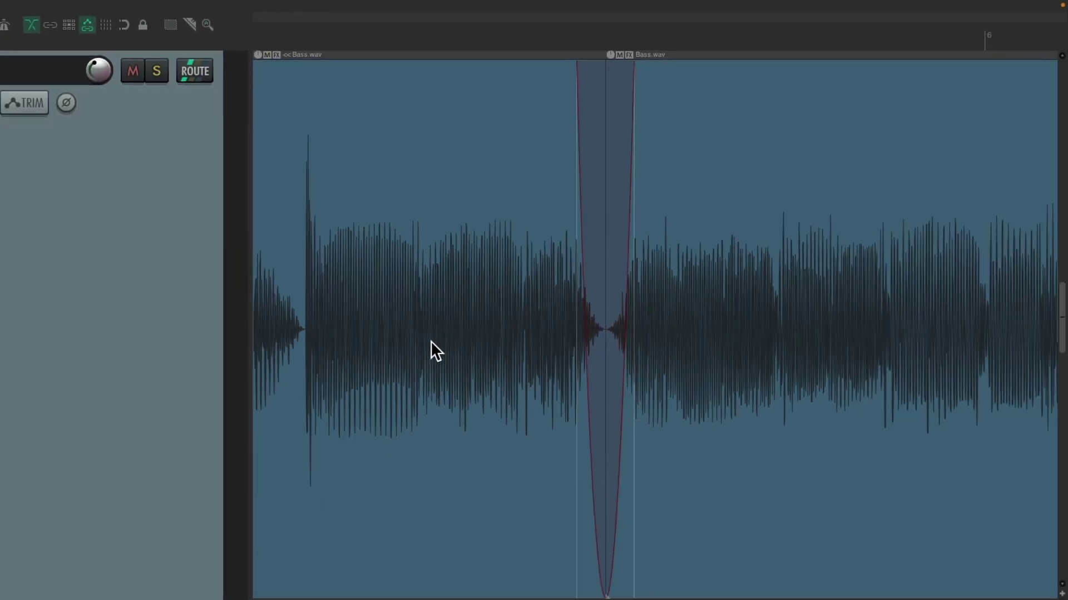